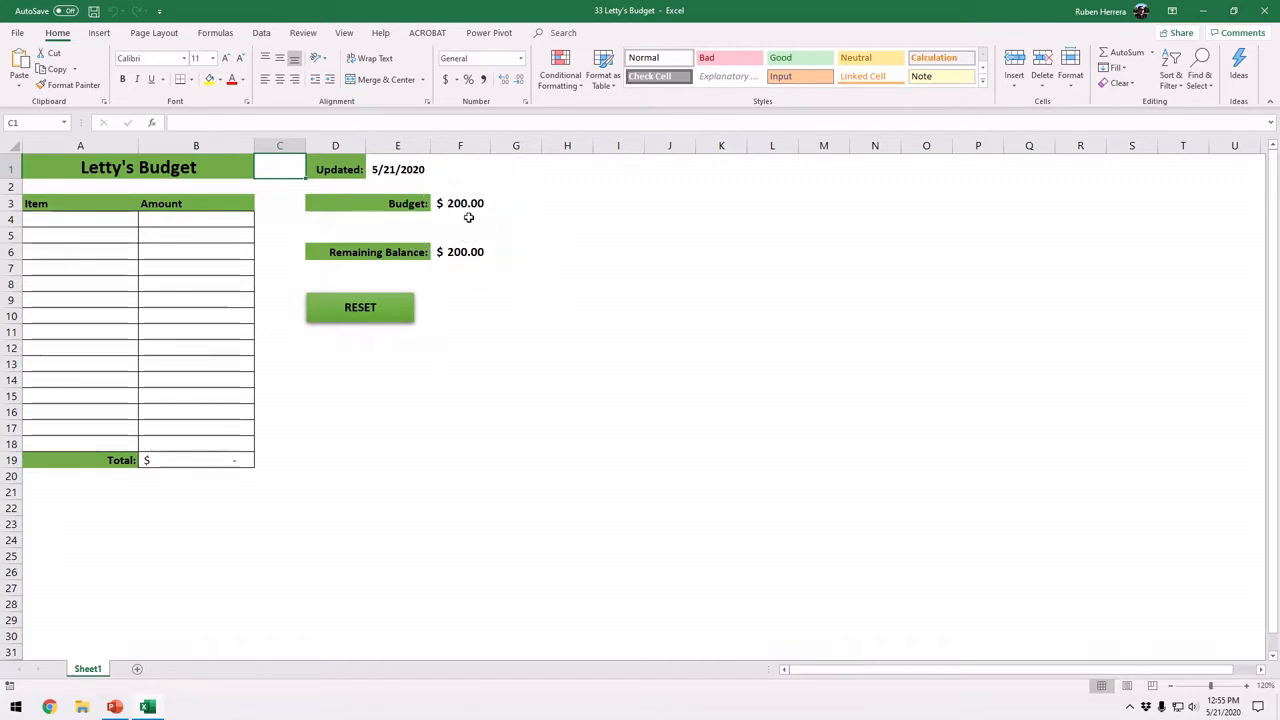
key(ctrl)
key(ctrl)
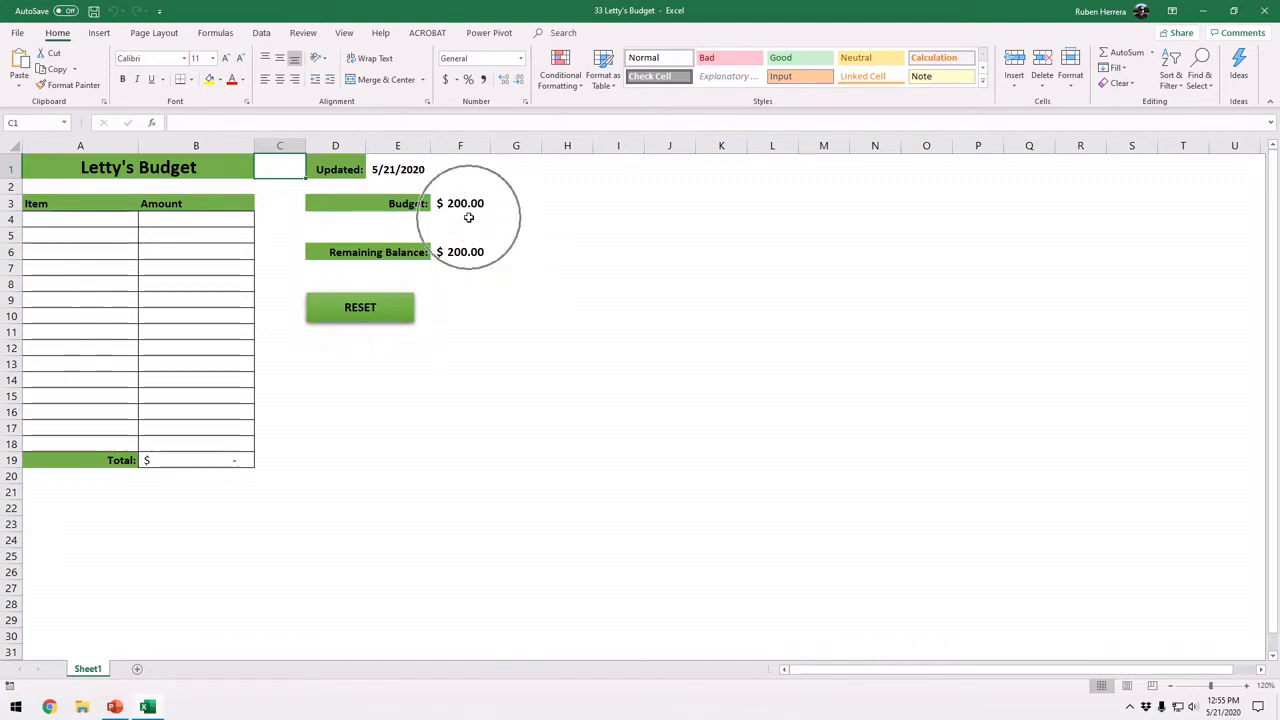
key(ctrl)
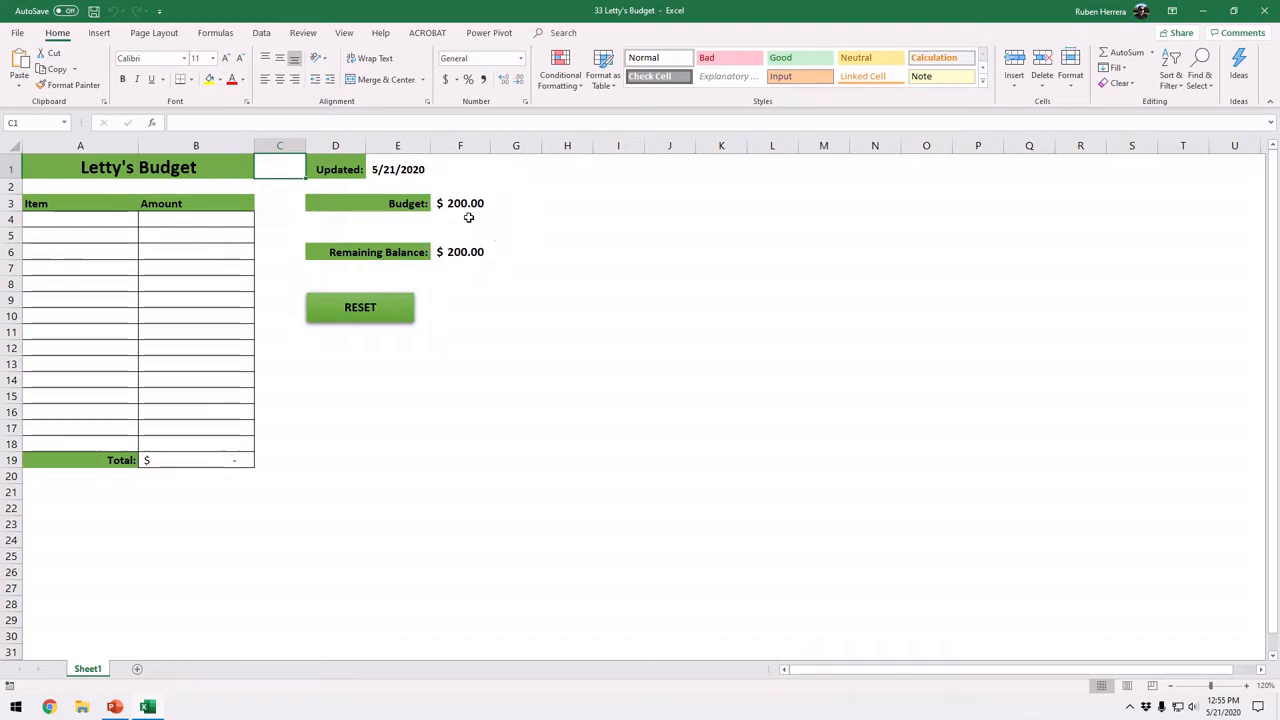
key(ctrl)
key(ctrl)
key(ctrl)
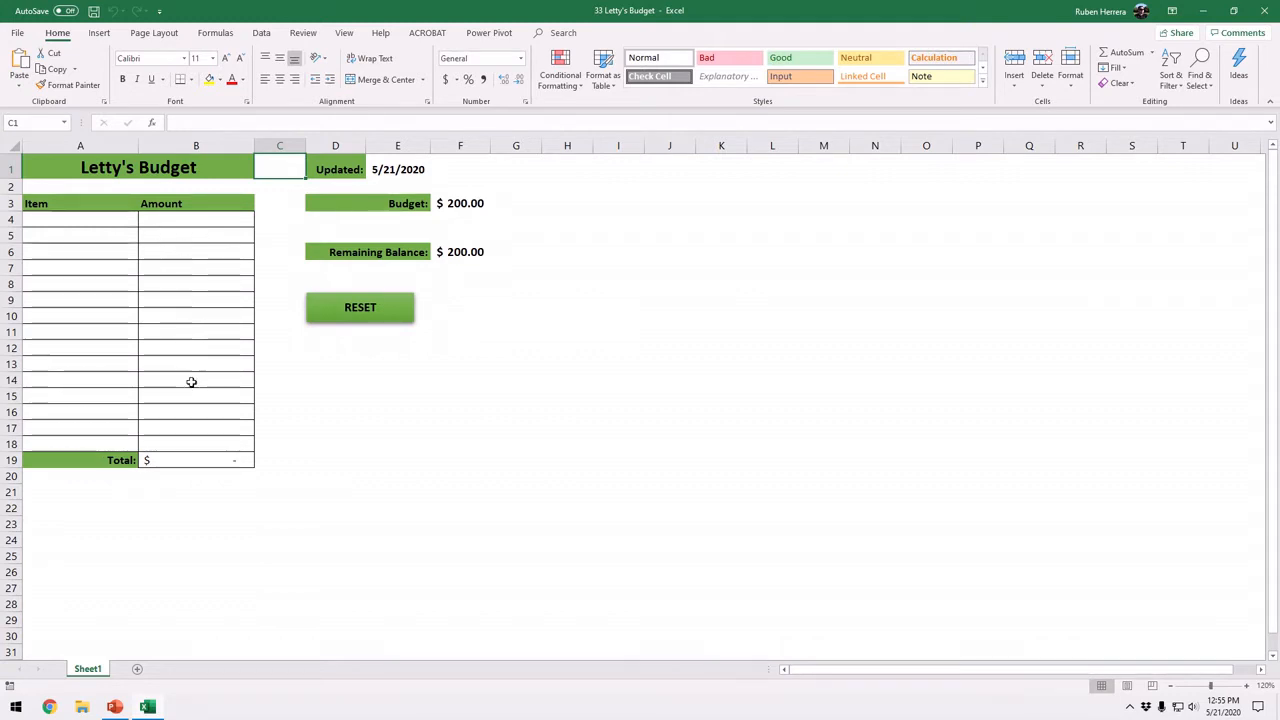
key(ctrl)
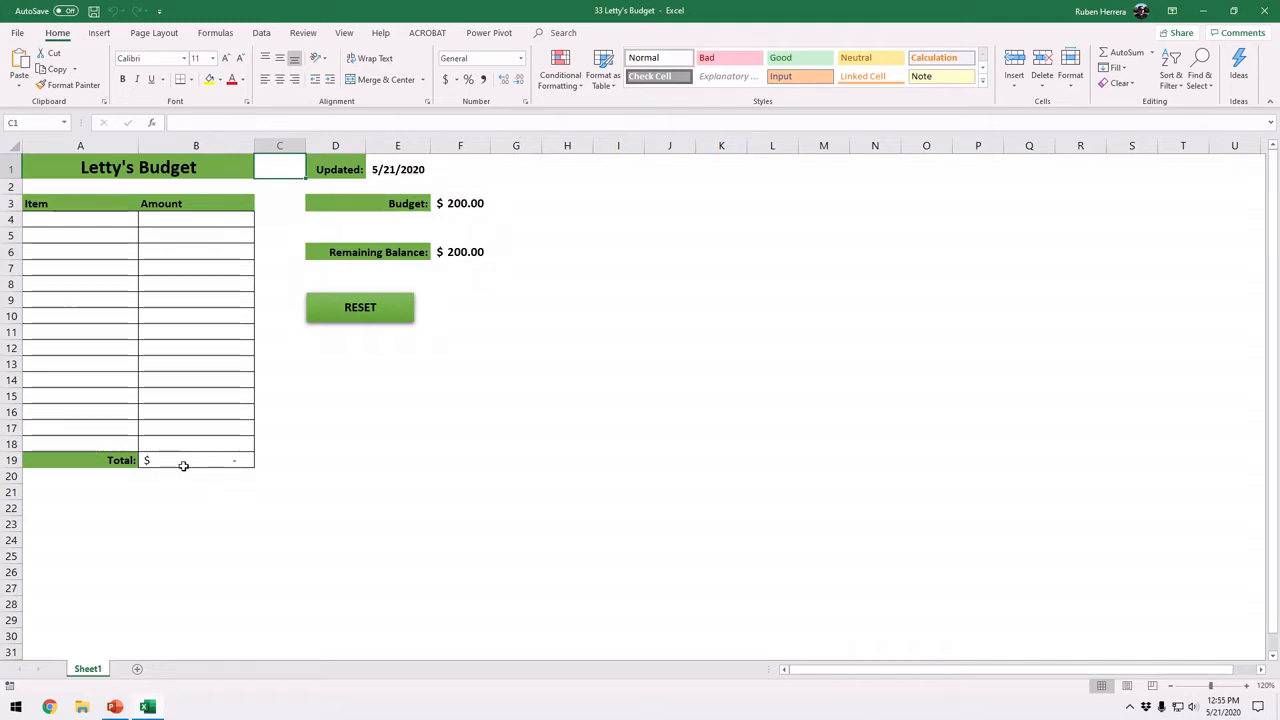
click(384, 316)
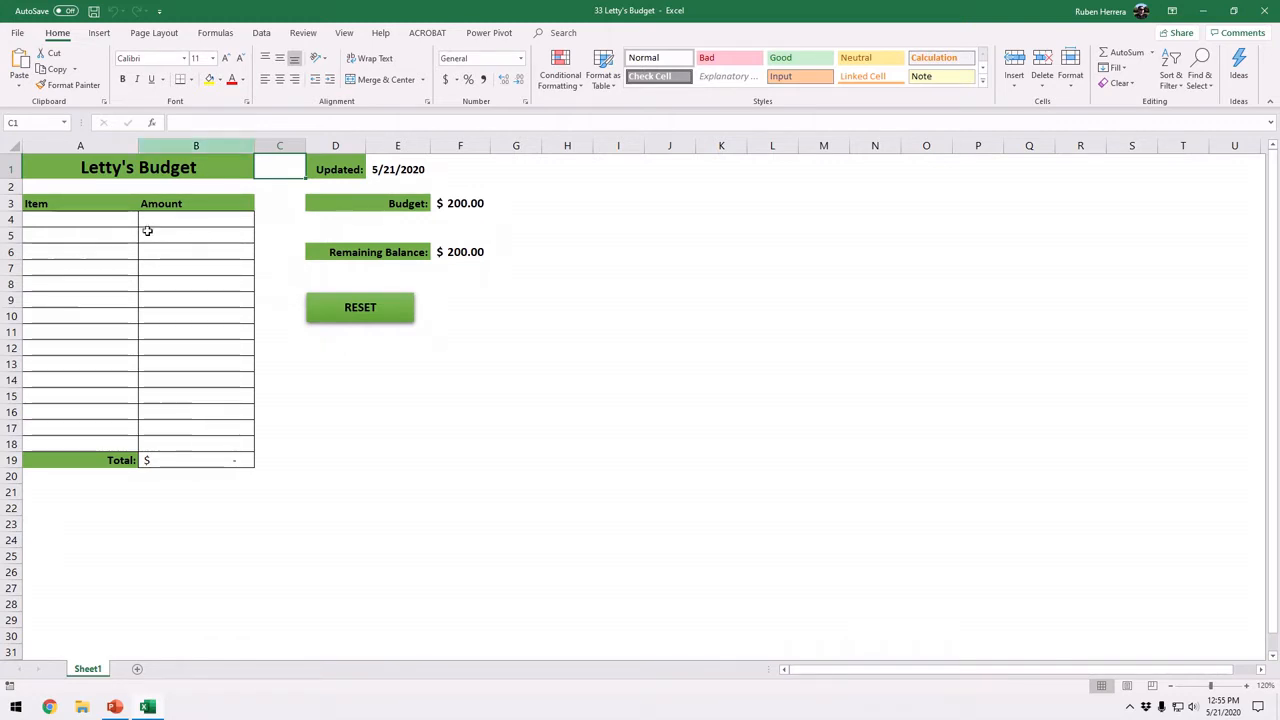
click(349, 320)
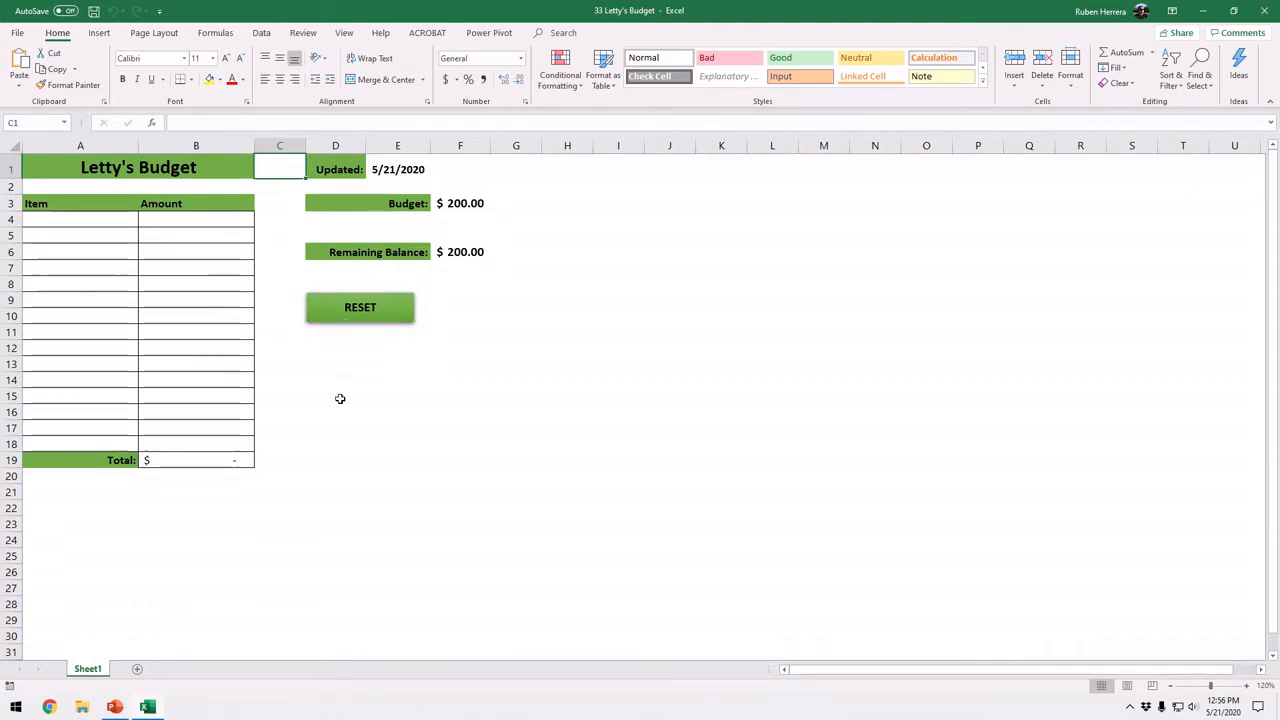
- Add a new worksheet and draw a rounded rectangle about 1.6" wide and 0.52" high over cells F8 to H10
click(137, 669)
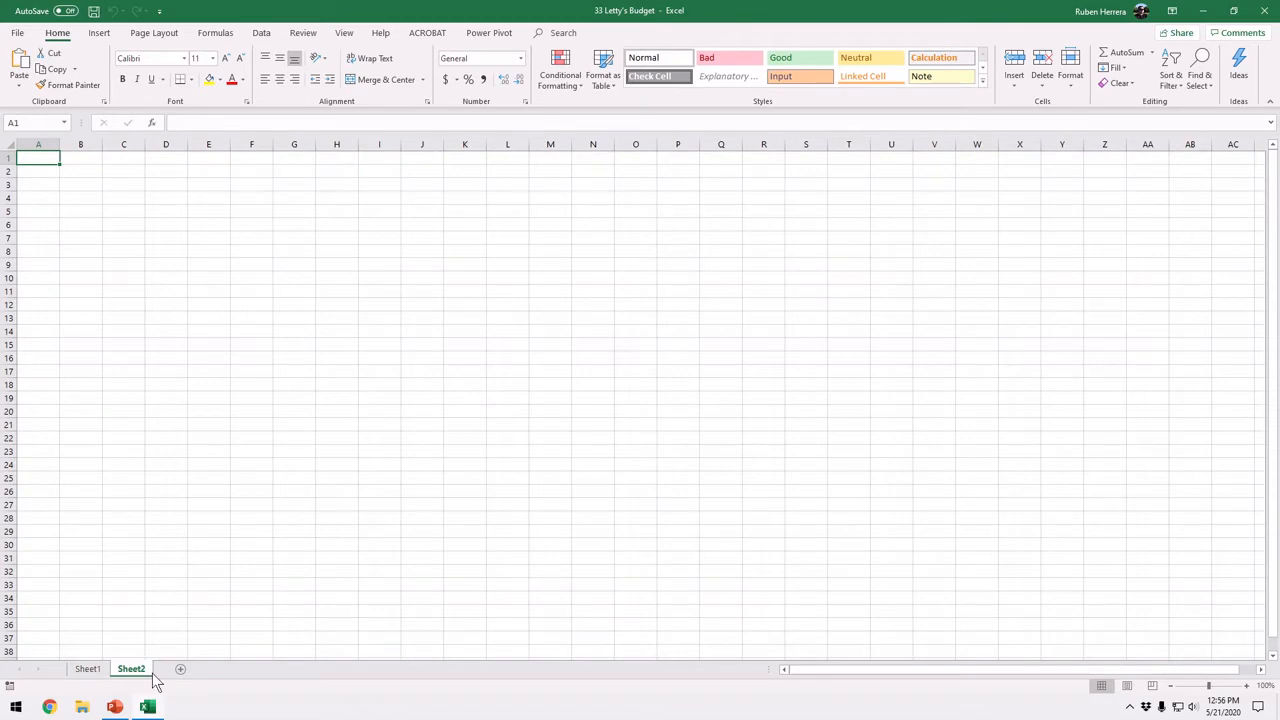
click(192, 289)
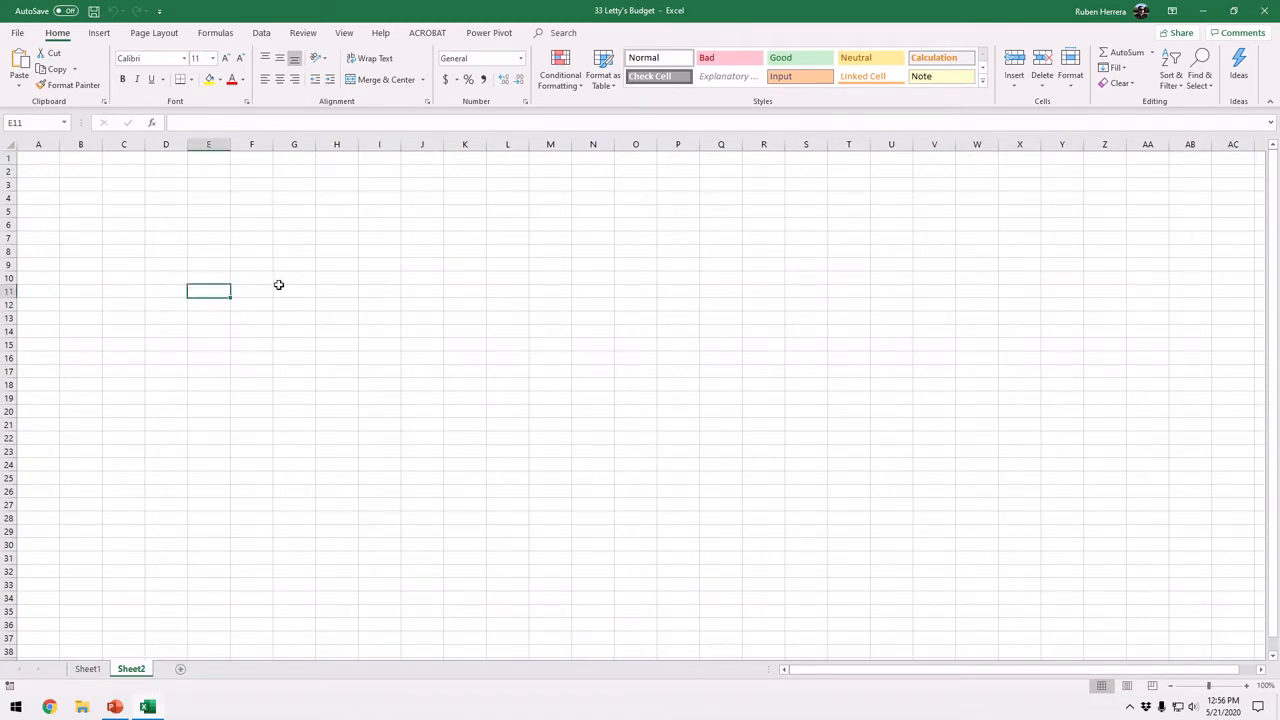
click(101, 38)
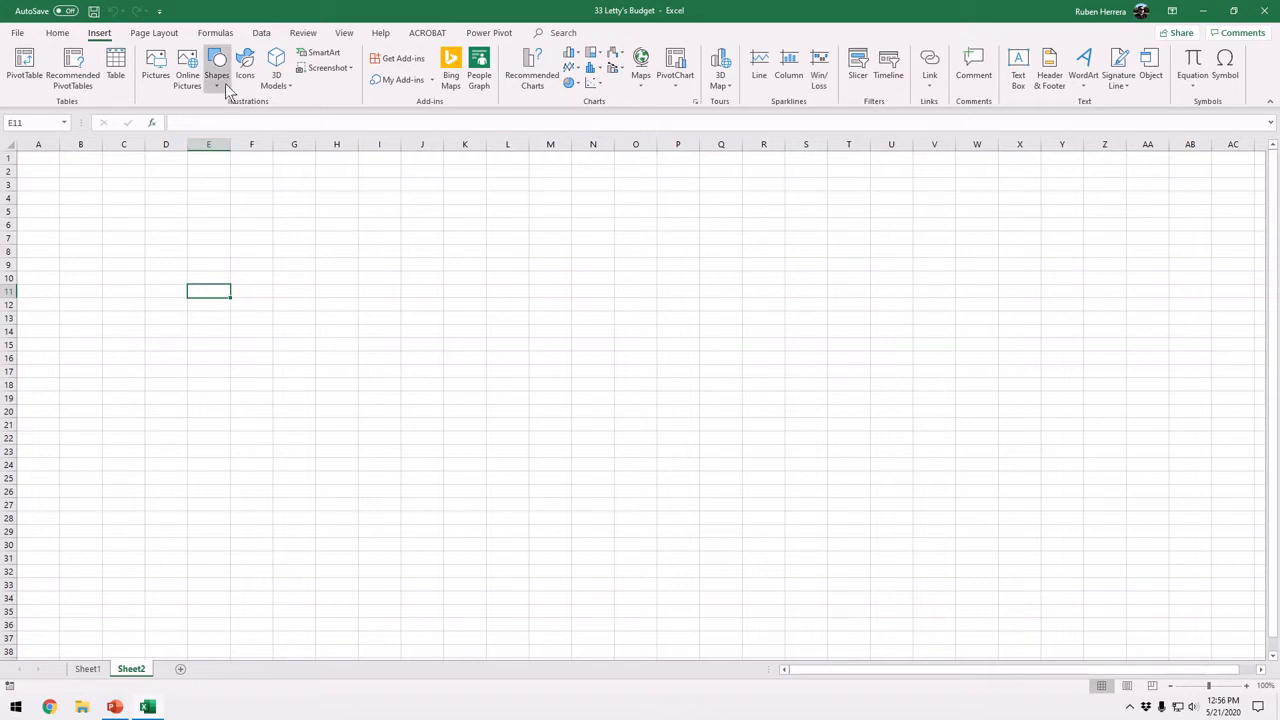
key(ctrl)
key(ctrl)
key(ctrl)
key(ctrl)
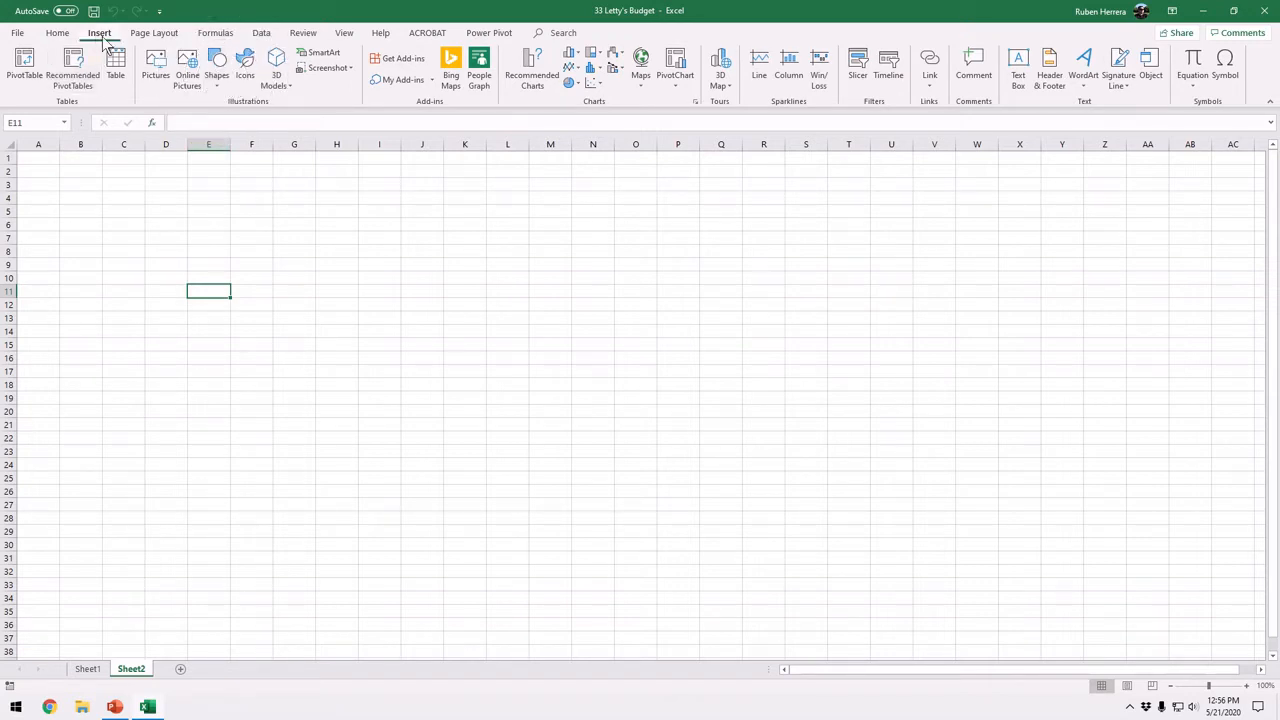
key(ctrl)
key(ctrl)
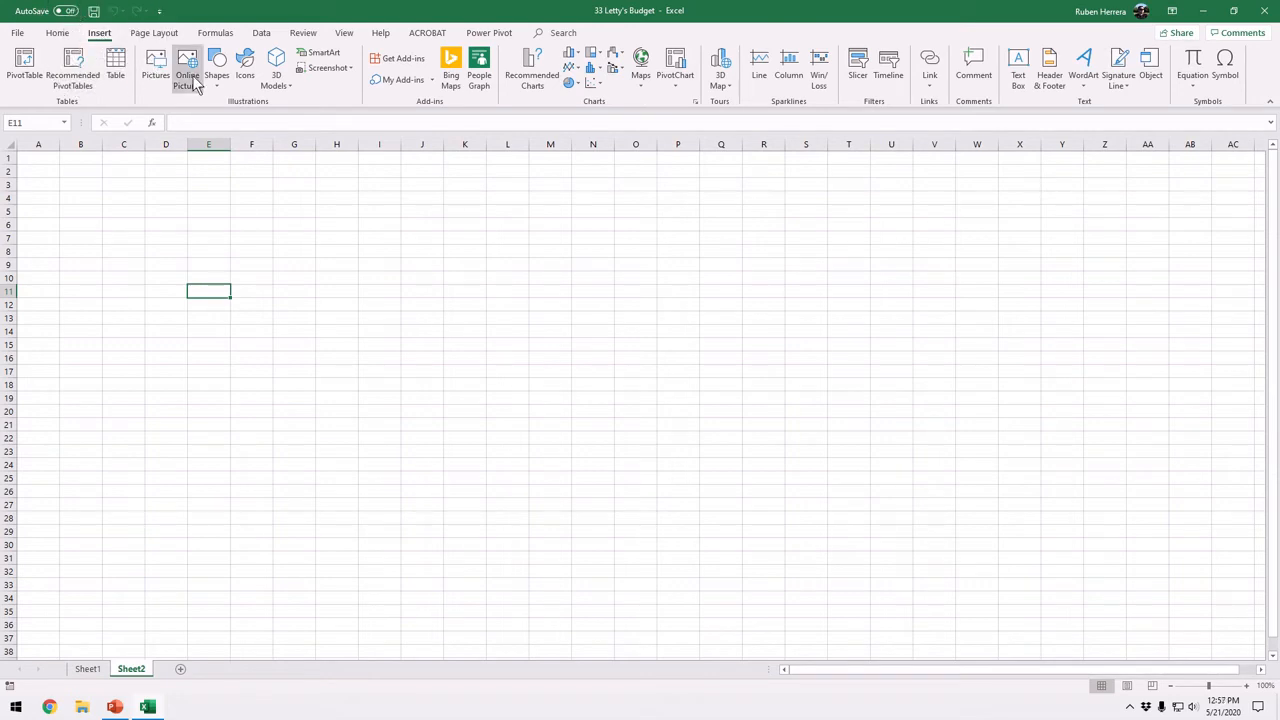
key(ctrl)
key(ctrl)
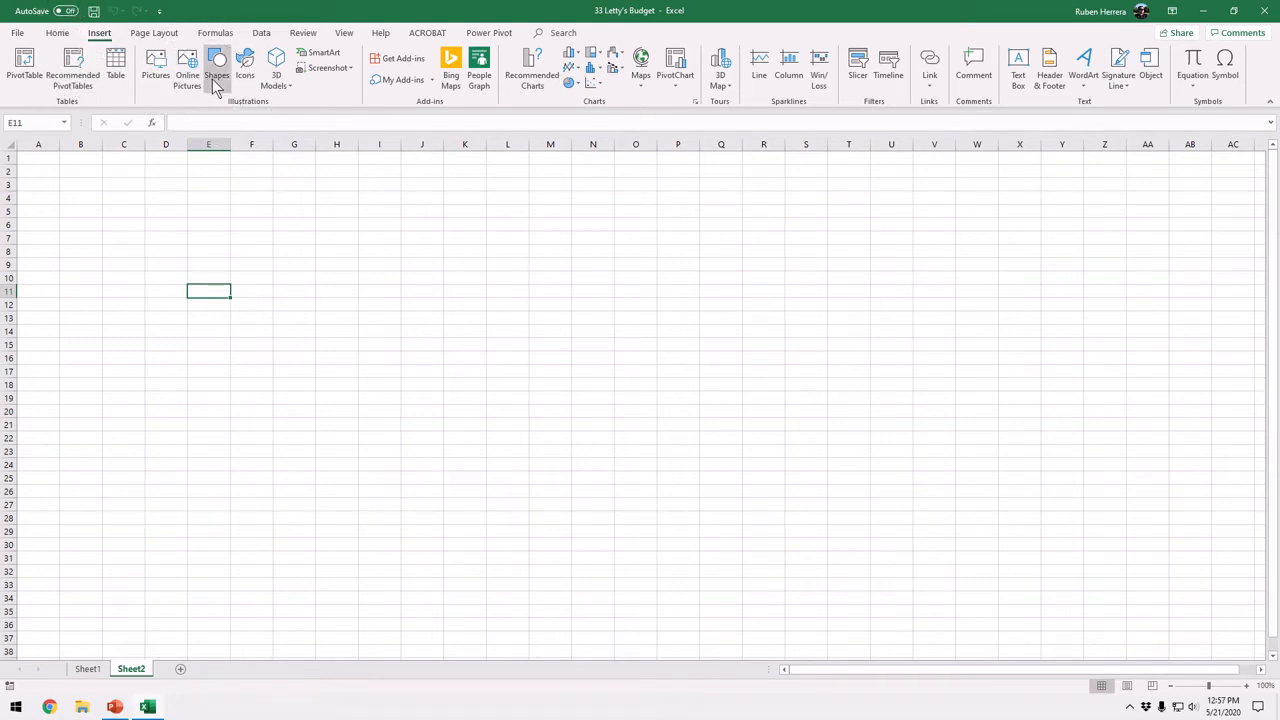
click(212, 79)
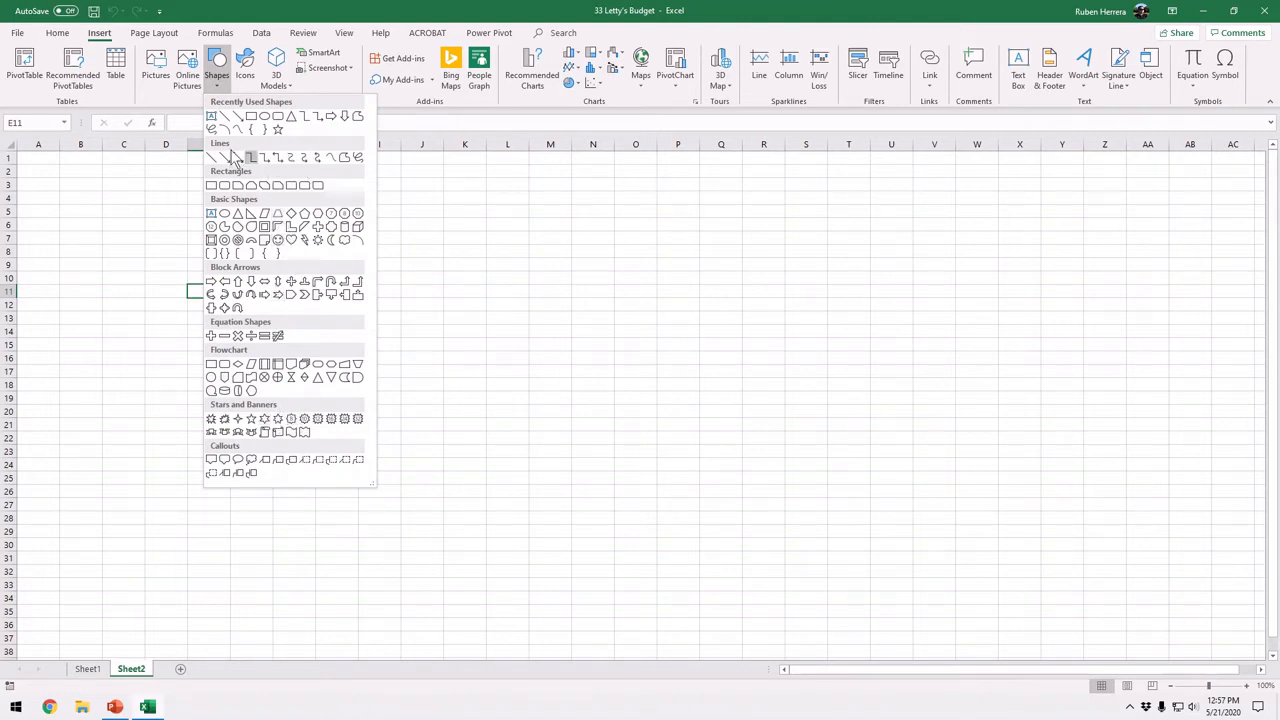
click(277, 117)
drag(243, 243, 349, 277)
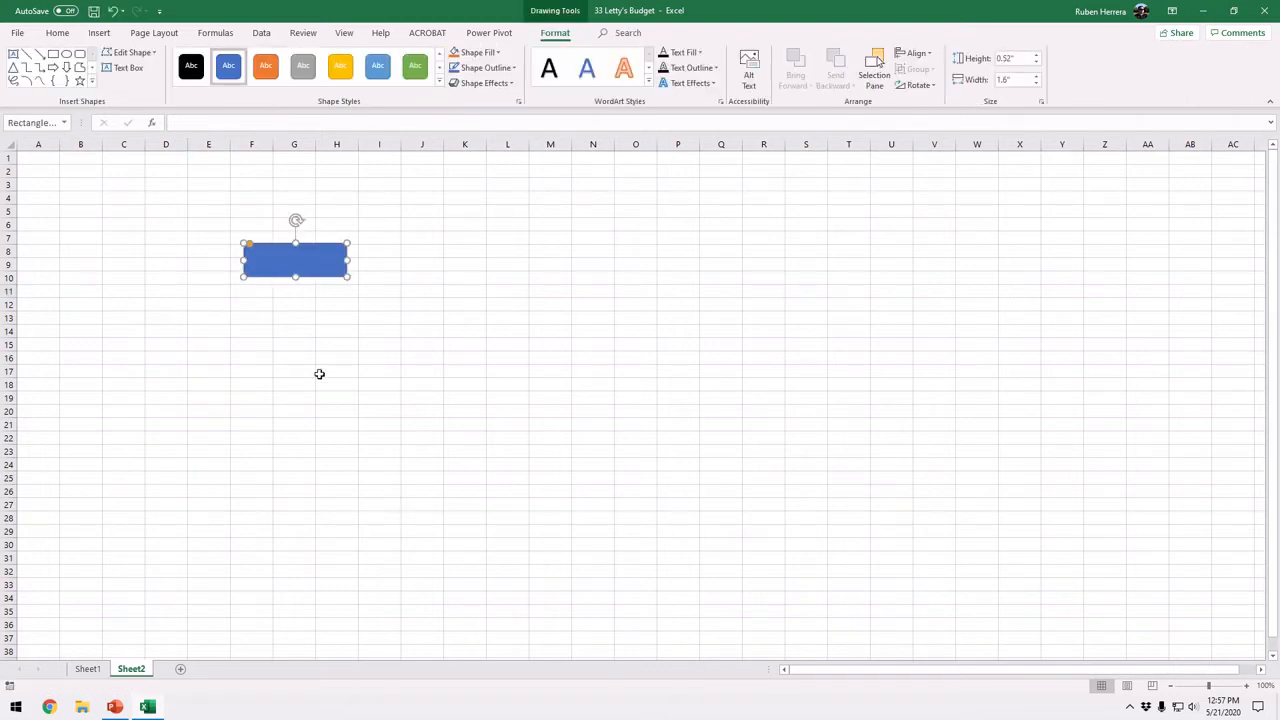
click(290, 333)
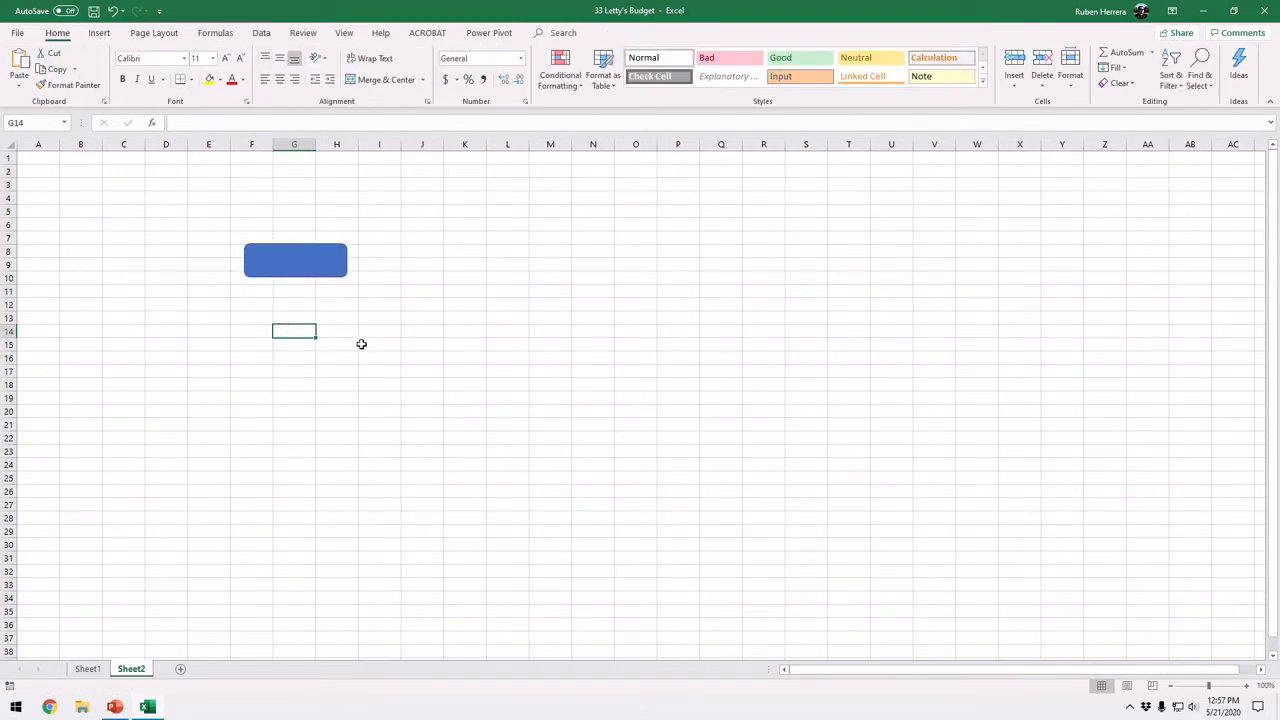
- Apply the light blue theme style from the last row of the theme styles to the rounded rectangle
click(311, 264)
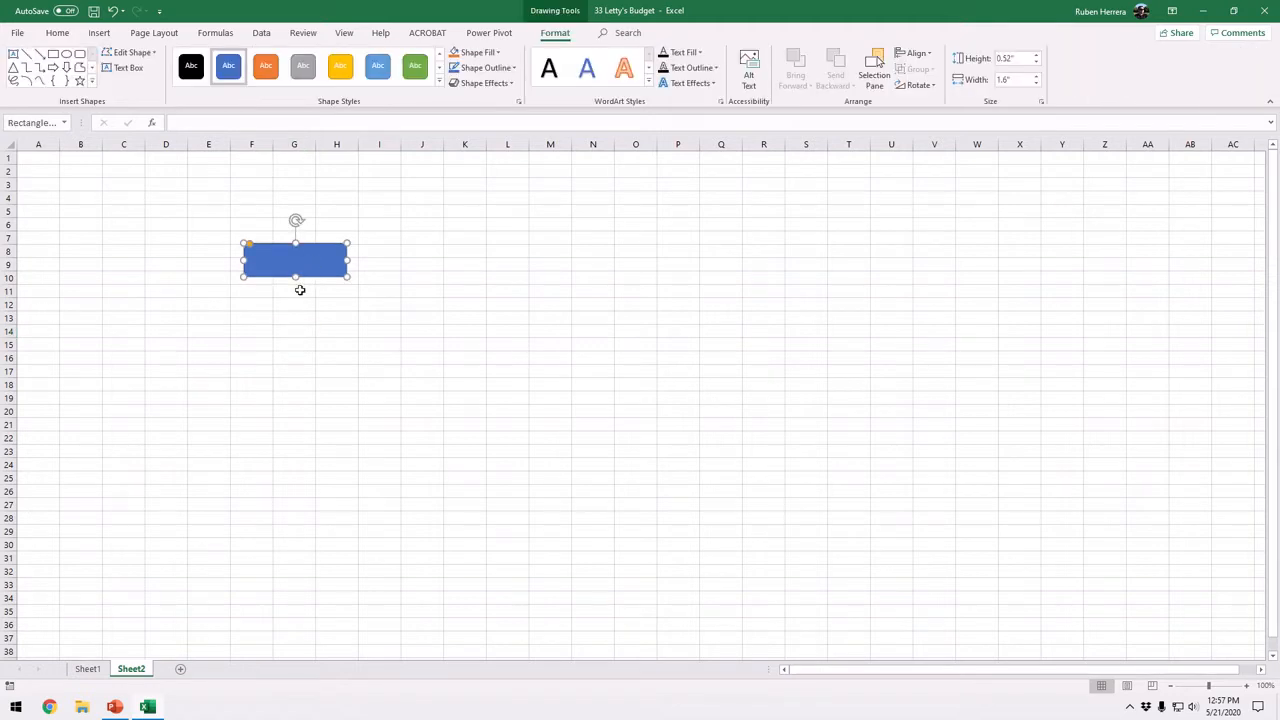
click(351, 279)
click(296, 283)
key(ctrl)
key(ctrl)
key(ctrl)
key(ctrl)
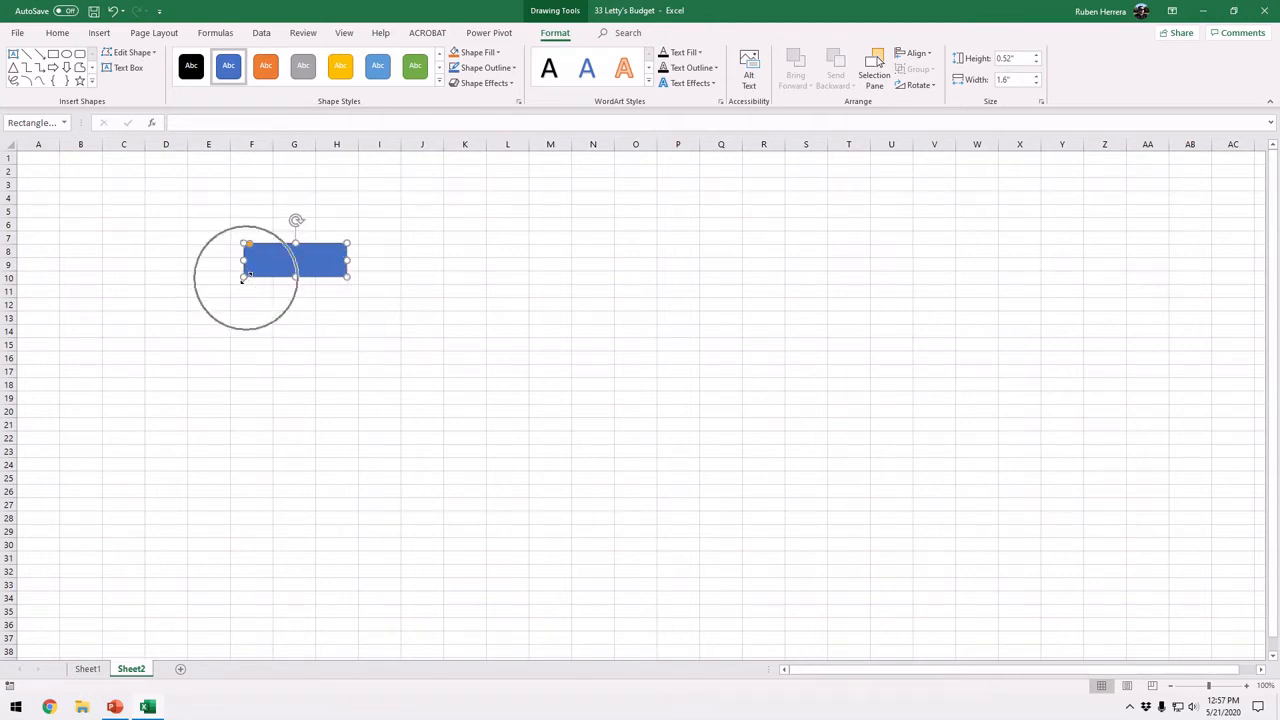
key(ctrl)
key(ctrl)
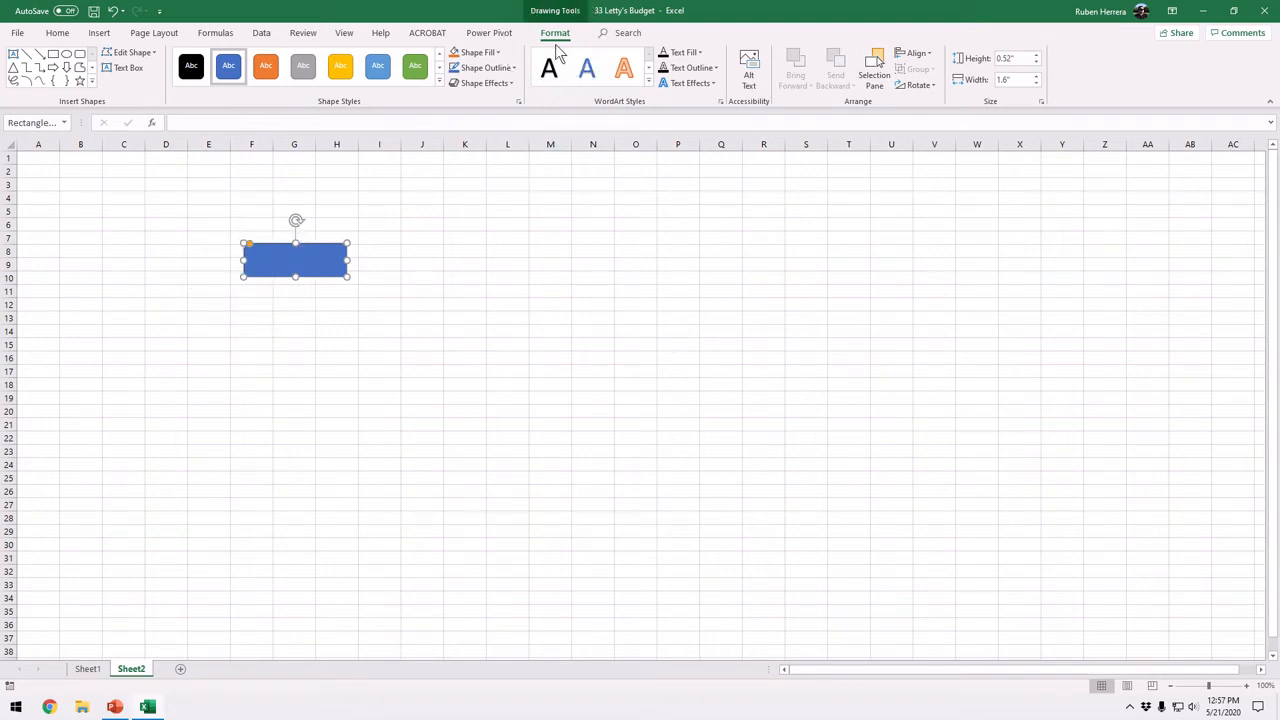
key(ctrl)
key(ctrl)
key(ctrl)
click(438, 80)
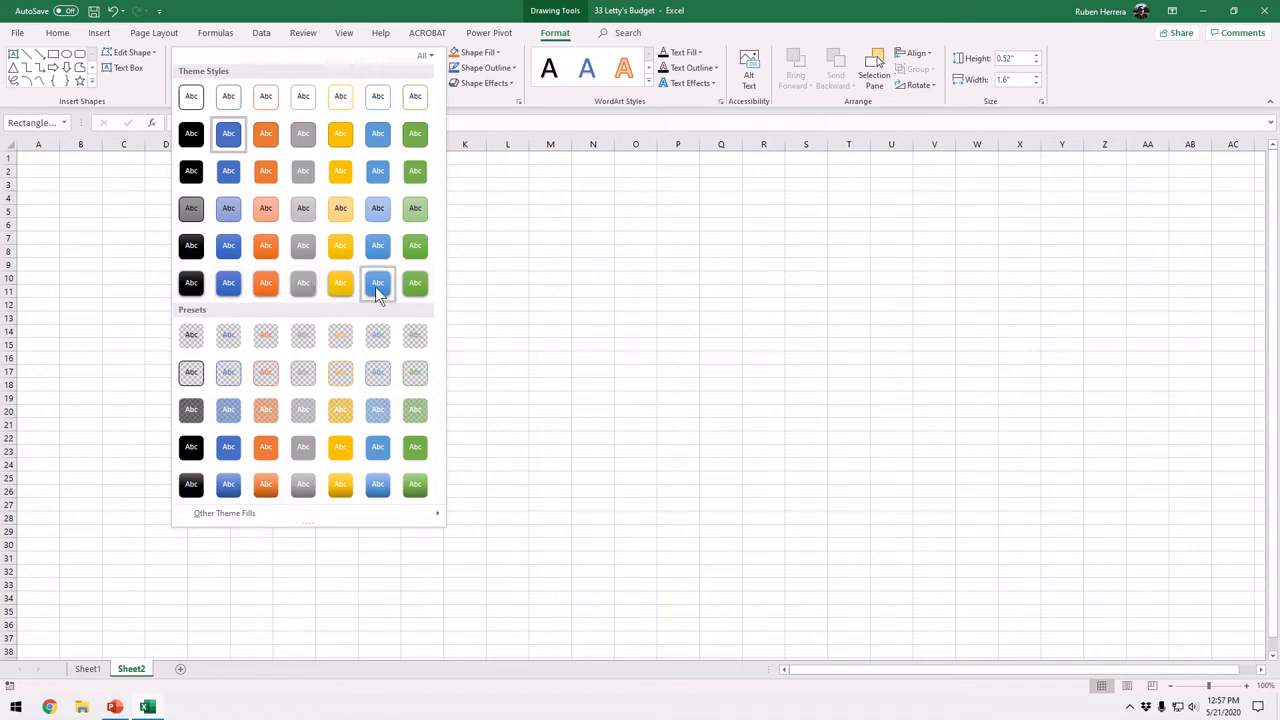
key(ctrl)
key(ctrl)
click(377, 284)
click(337, 319)
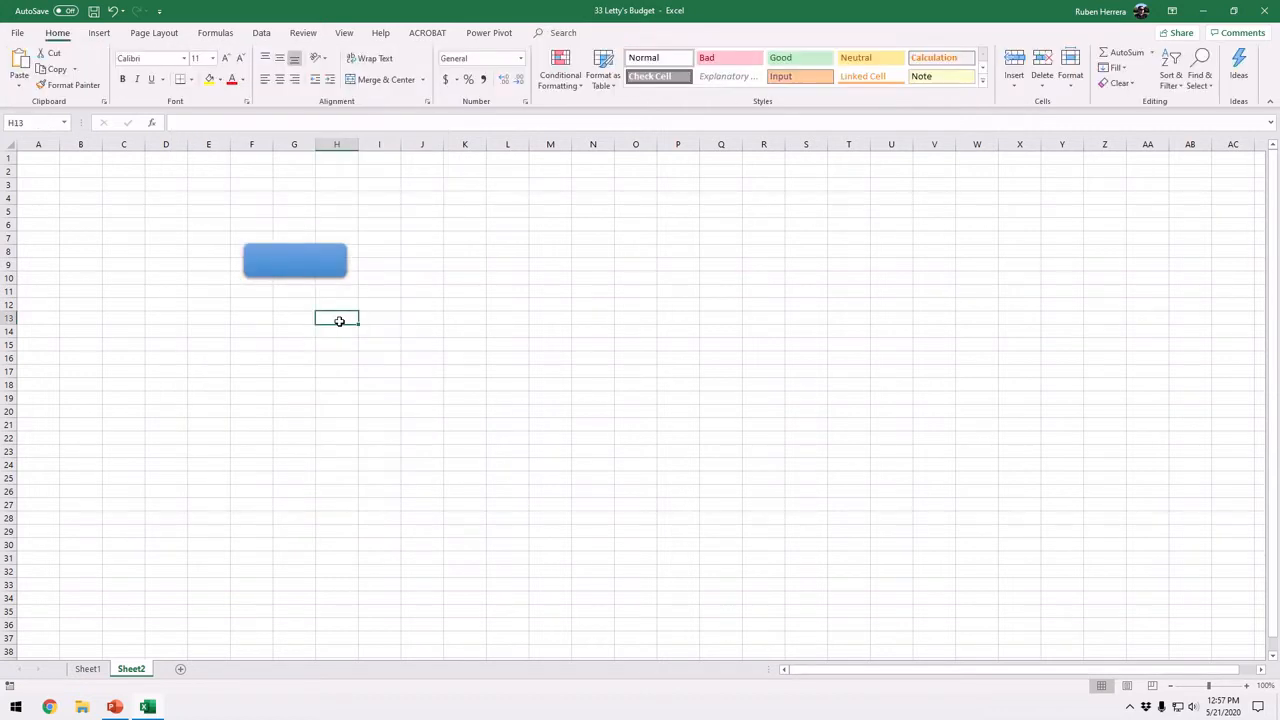
- Add the text "Clear" to the rounded rectangle
click(293, 263)
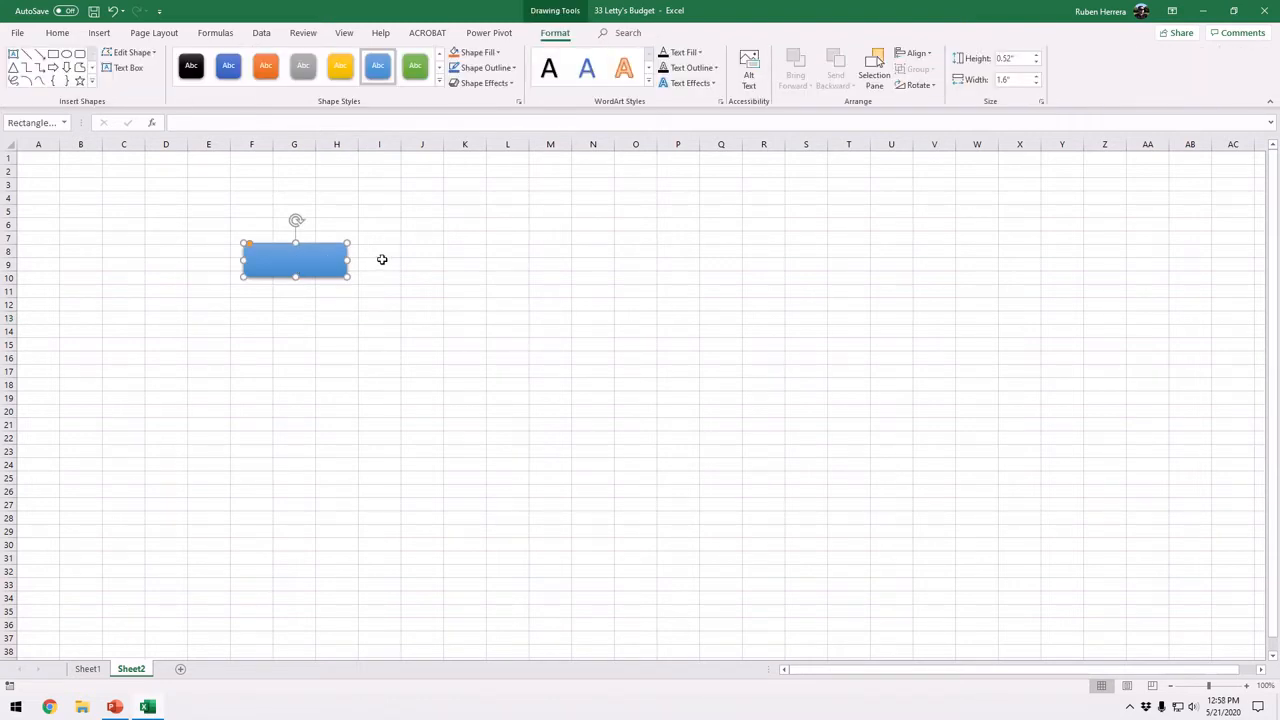
click(290, 257)
click(290, 257)
click(290, 257)
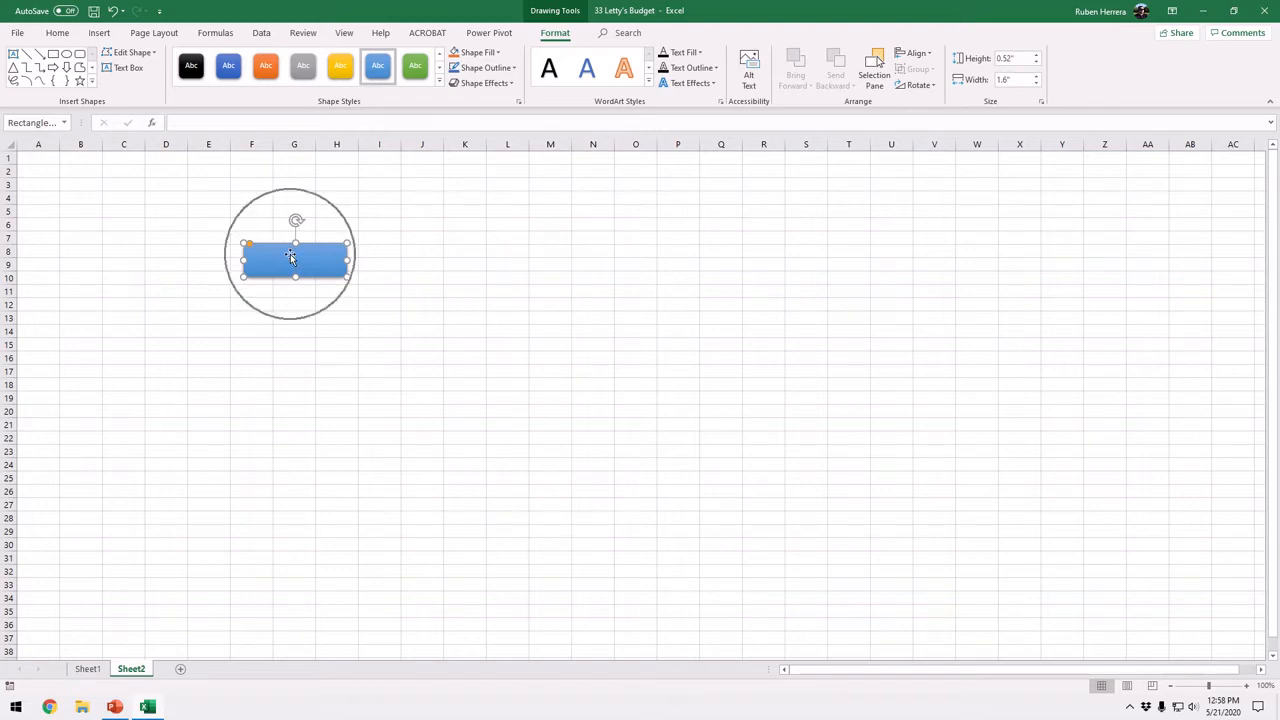
click(290, 257)
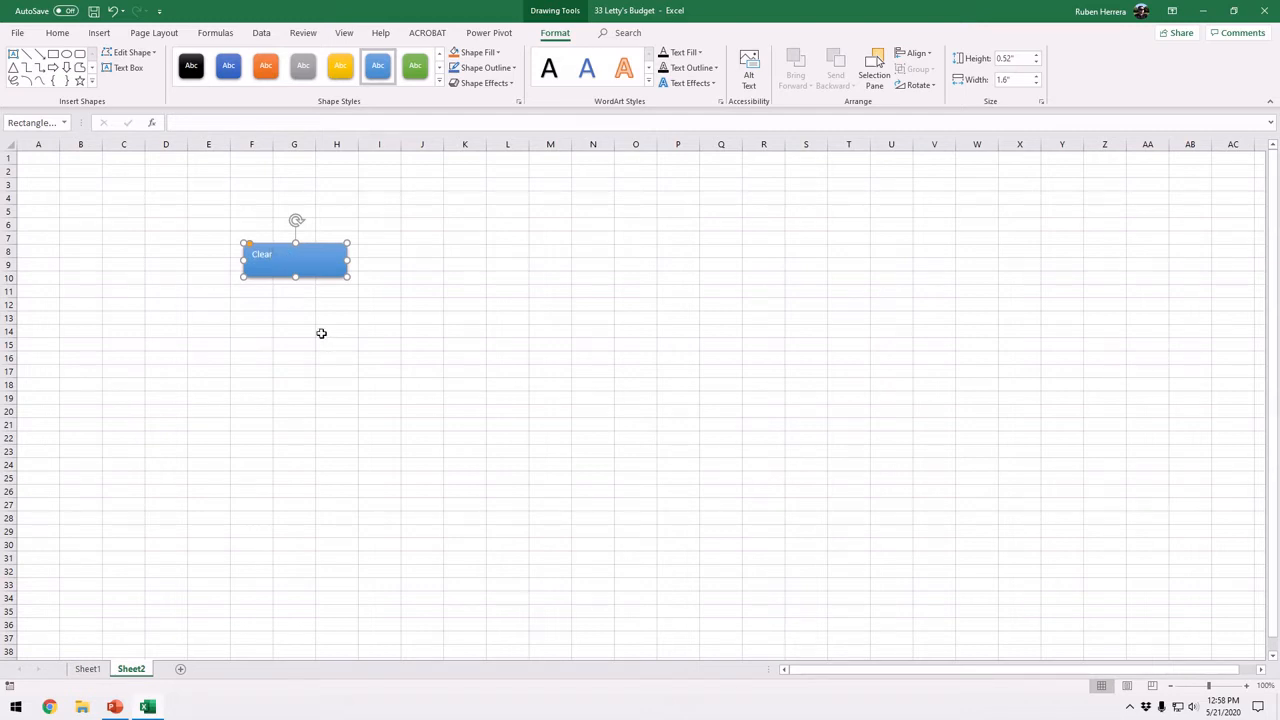
click(382, 266)
- Center the "Clear" label horizontally and vertically within the rounded rectangle
click(314, 258)
click(57, 33)
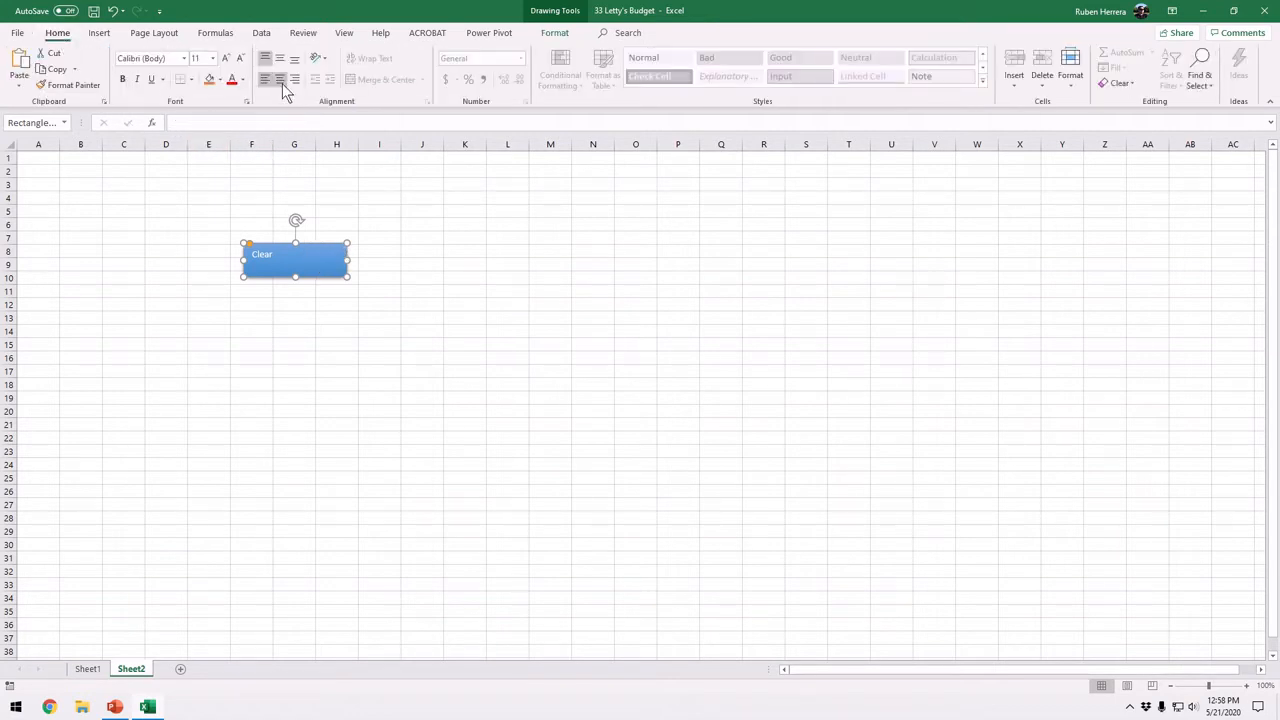
click(280, 82)
click(280, 60)
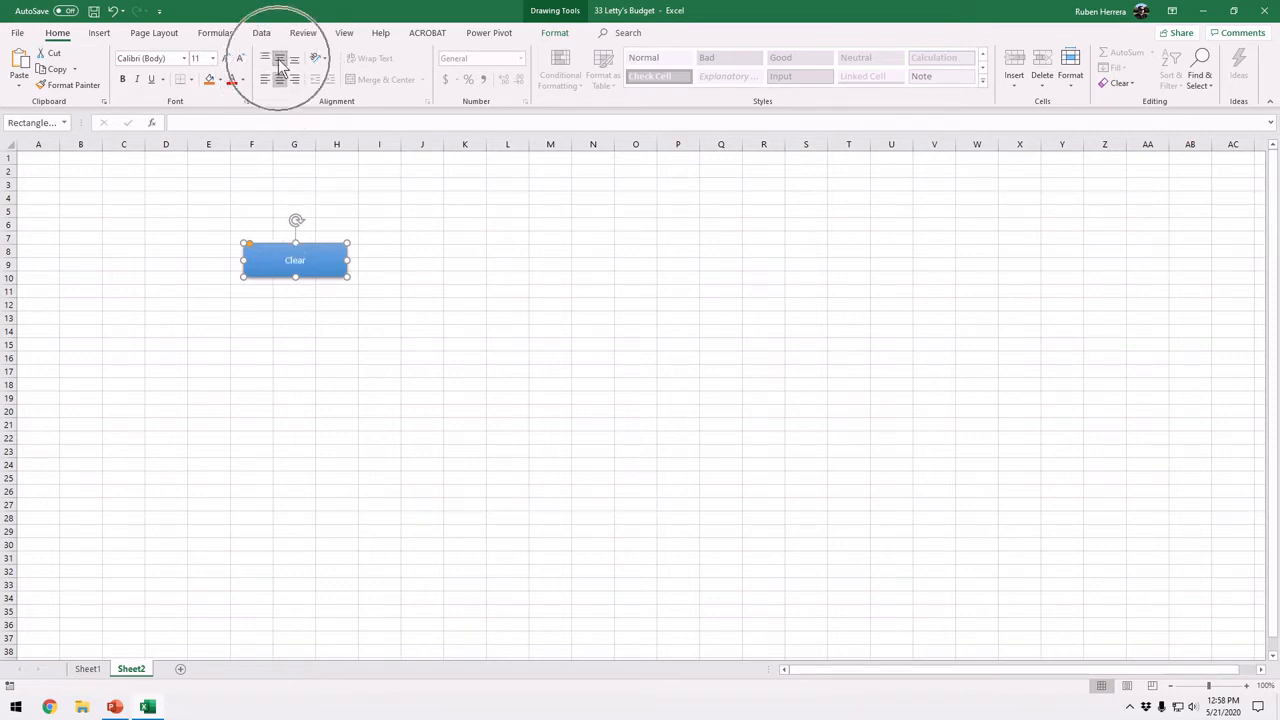
- Make the "Clear" label bold and set its font size to 16
click(121, 80)
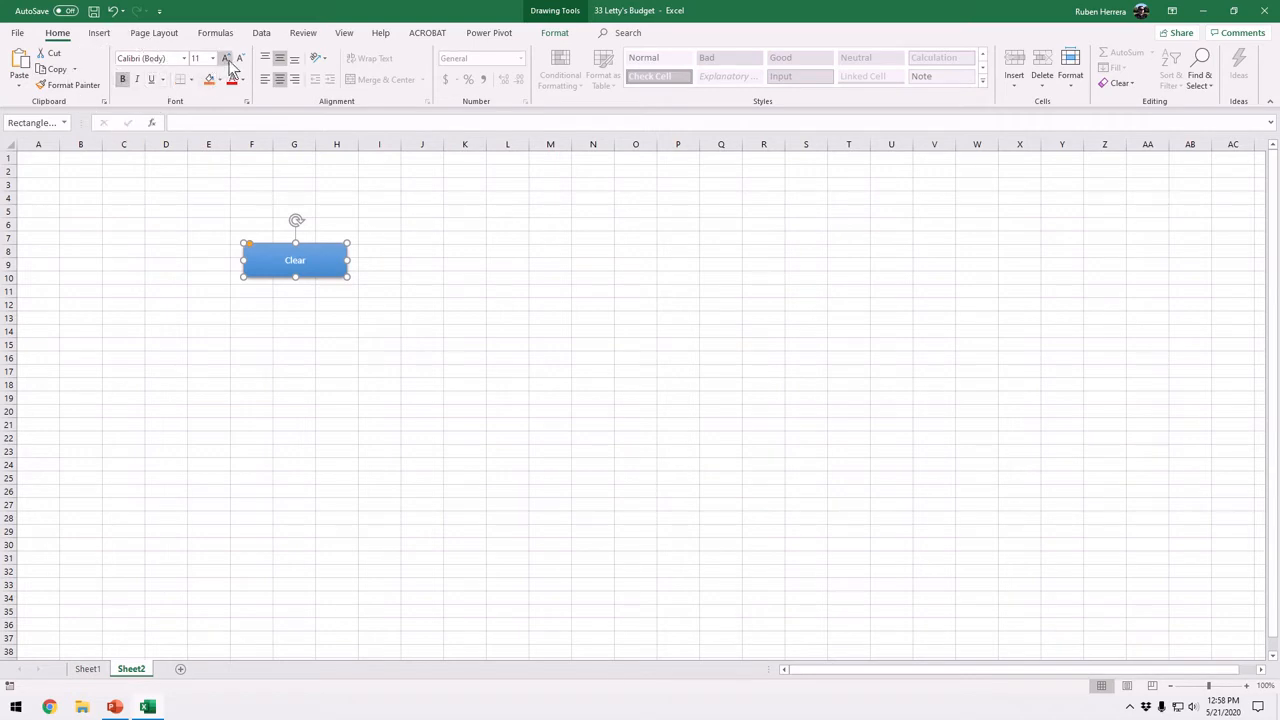
click(212, 58)
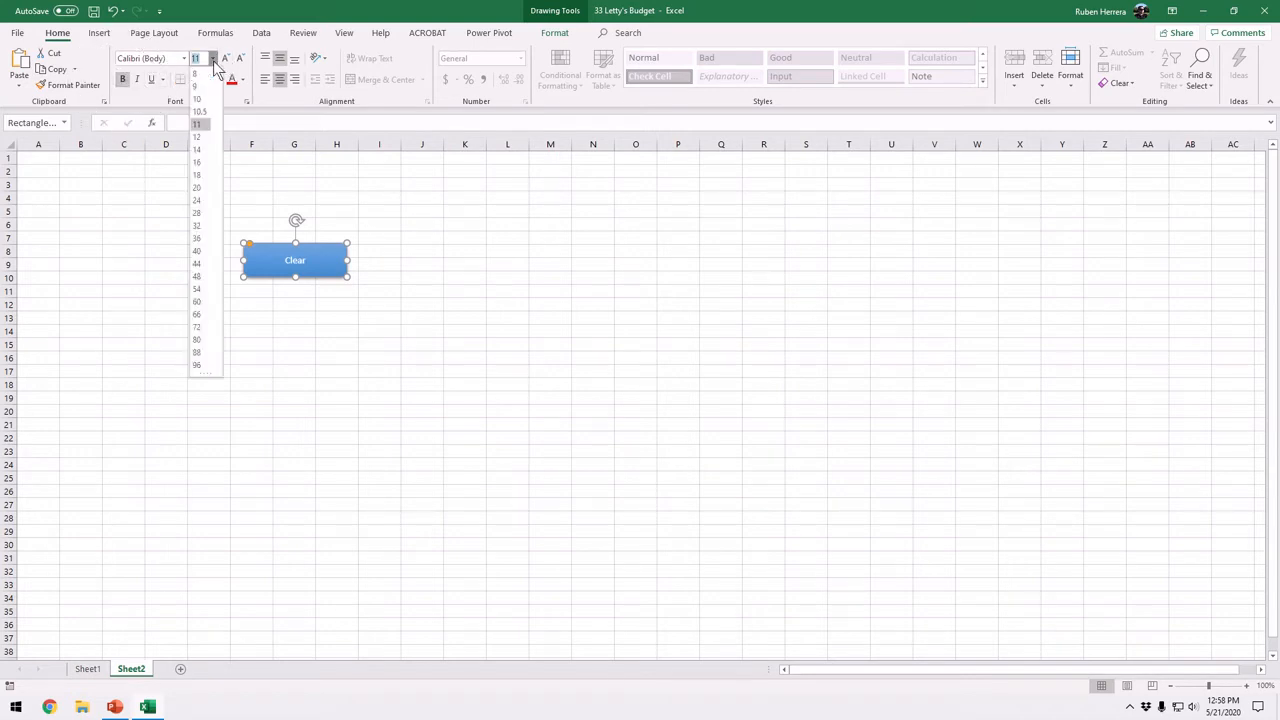
click(198, 162)
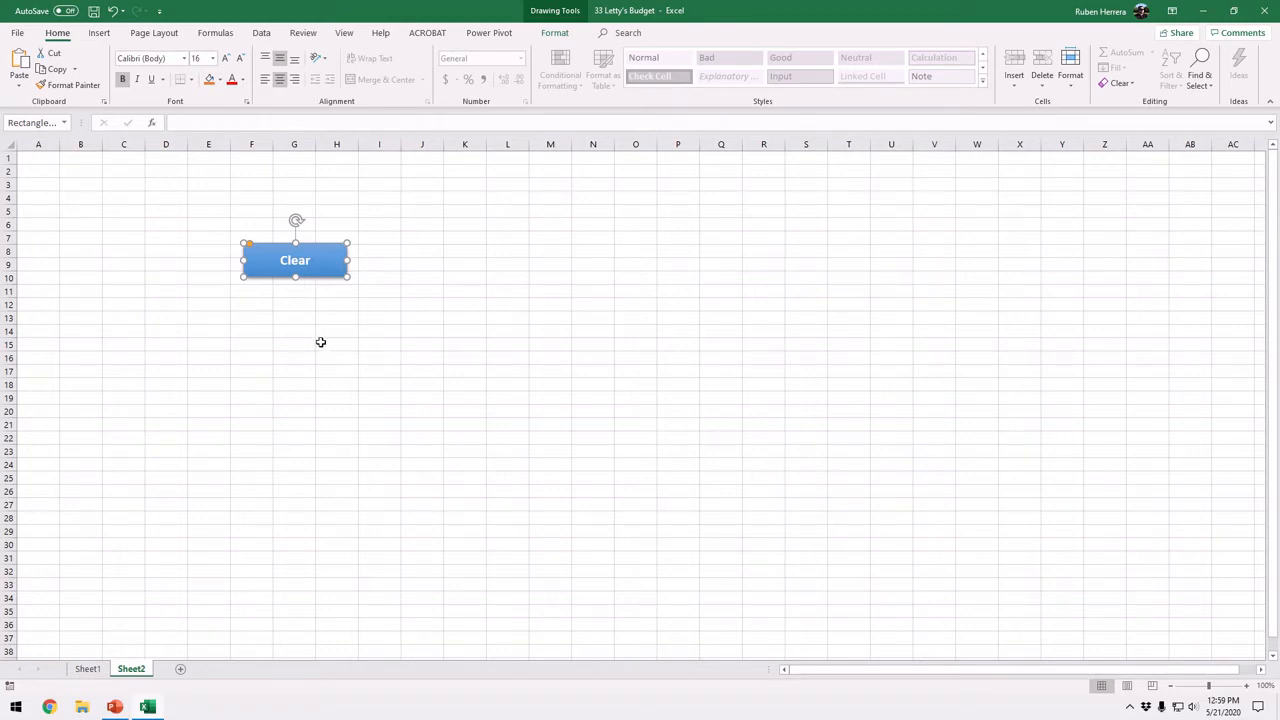
click(394, 309)
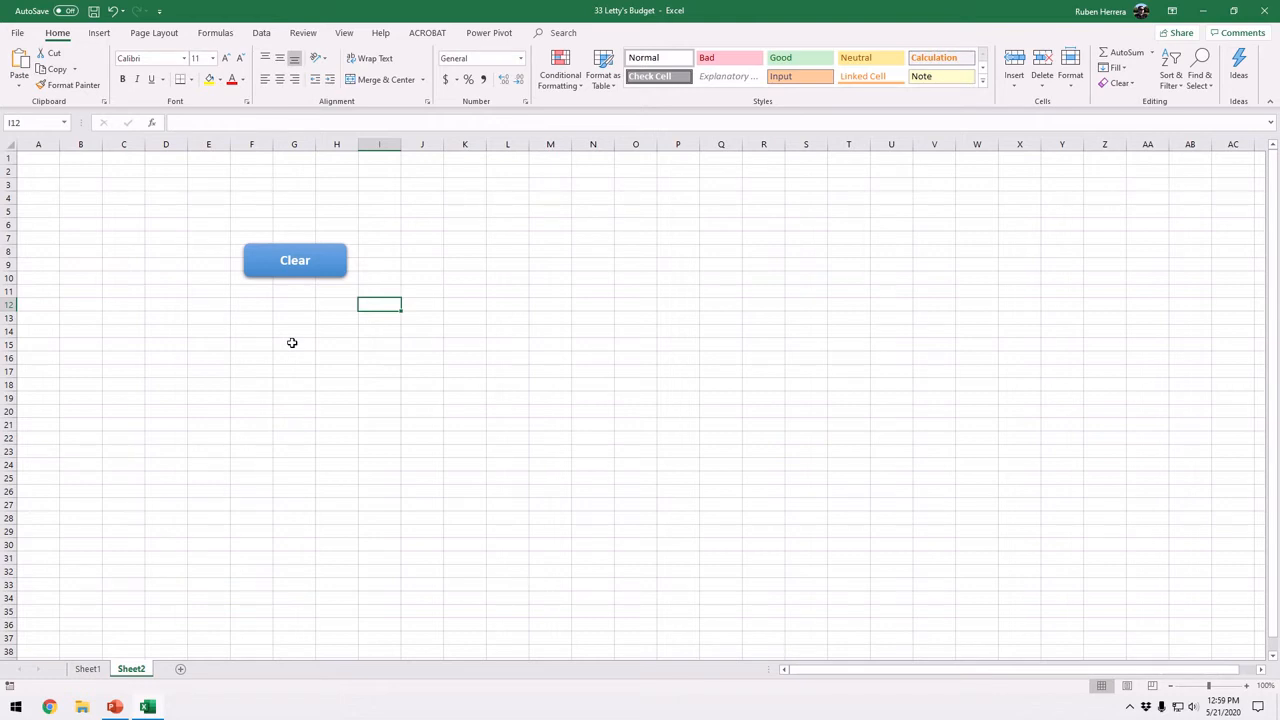
- Copy the "Clear" button shape and paste five duplicates of it on the worksheet
click(330, 271)
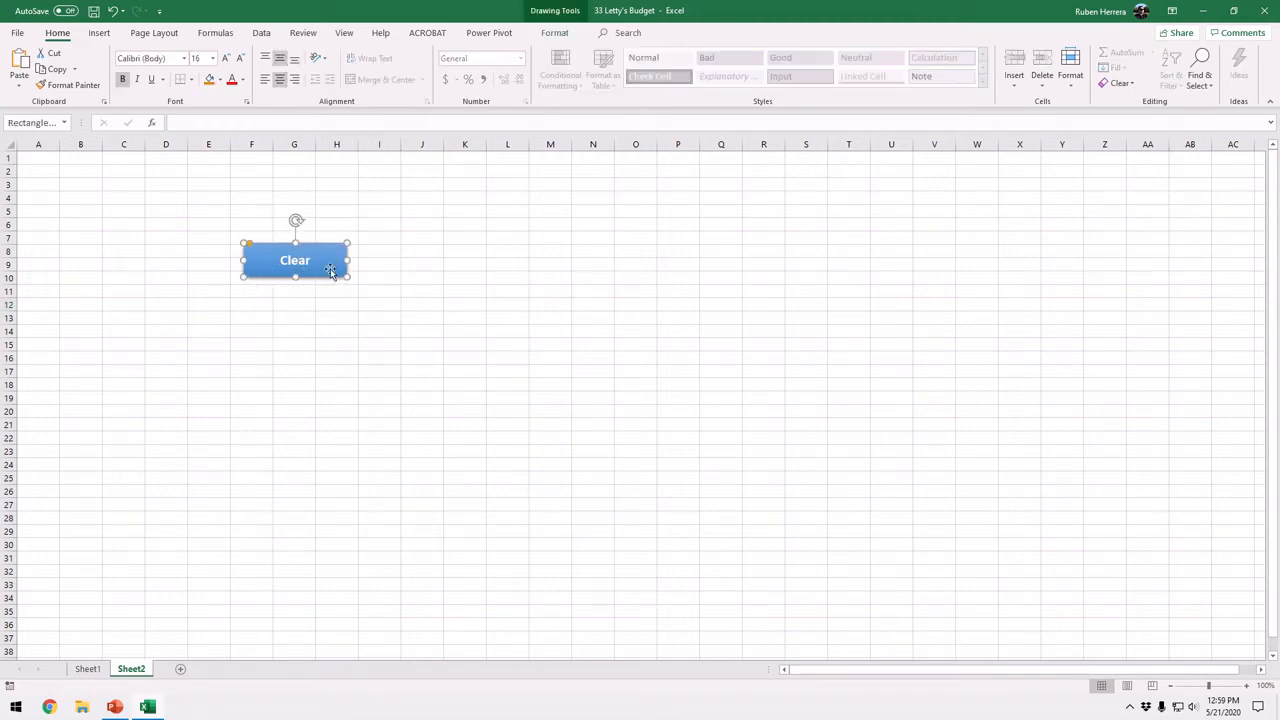
click(363, 310)
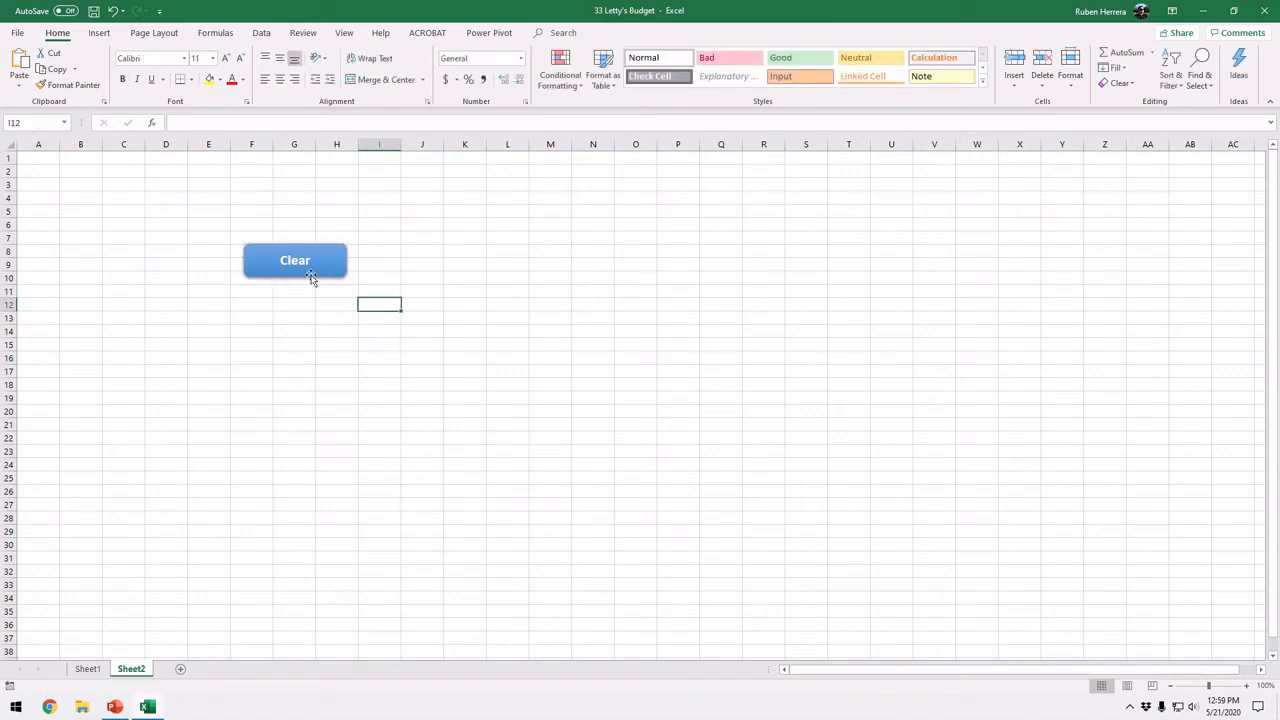
click(328, 260)
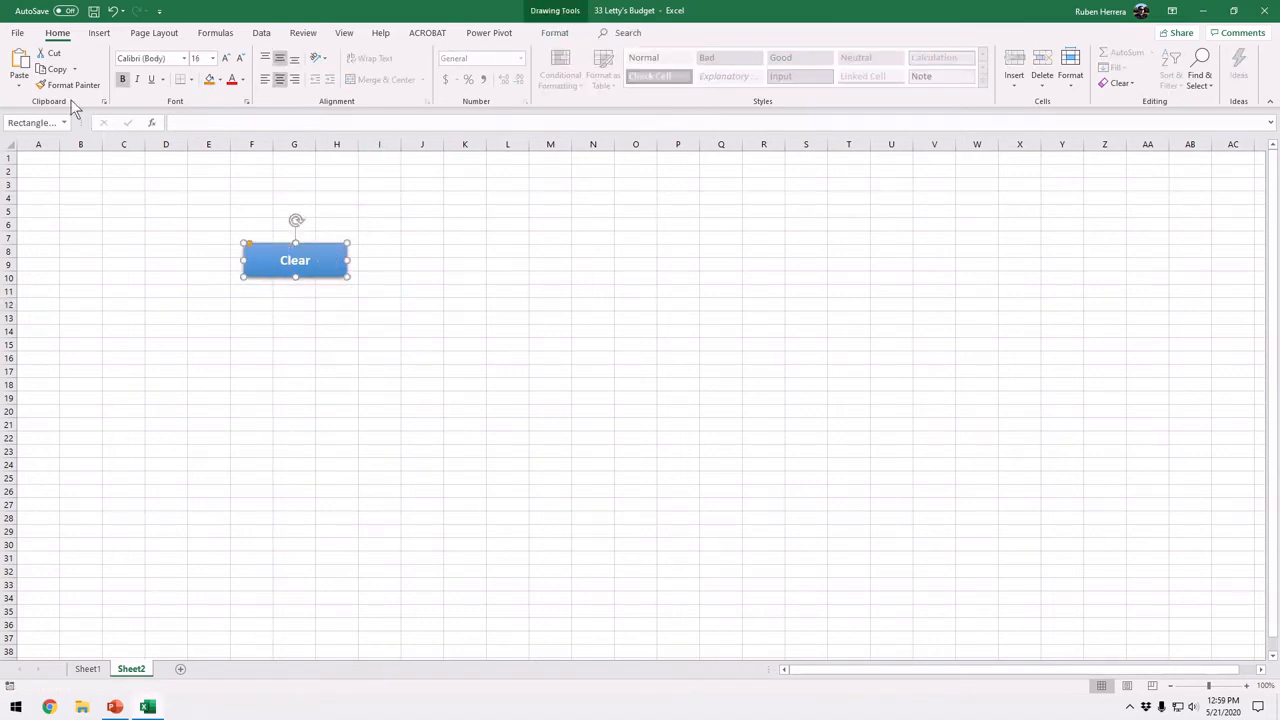
click(57, 69)
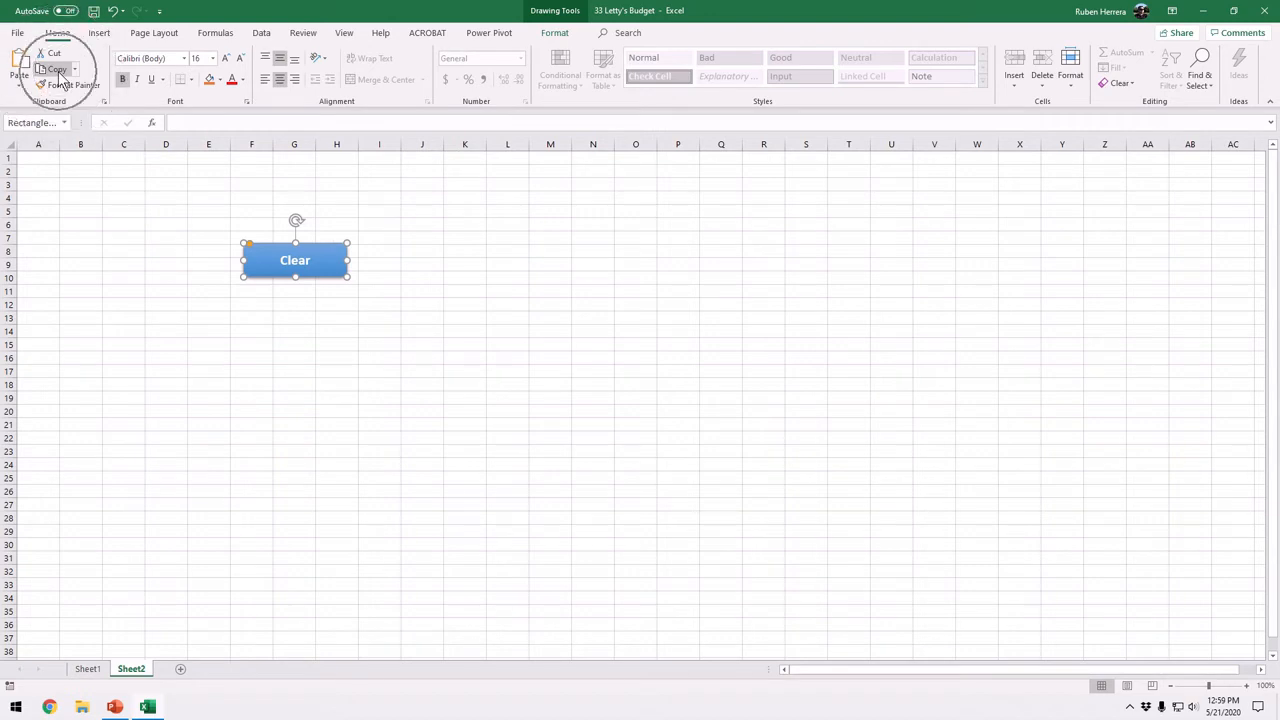
click(15, 61)
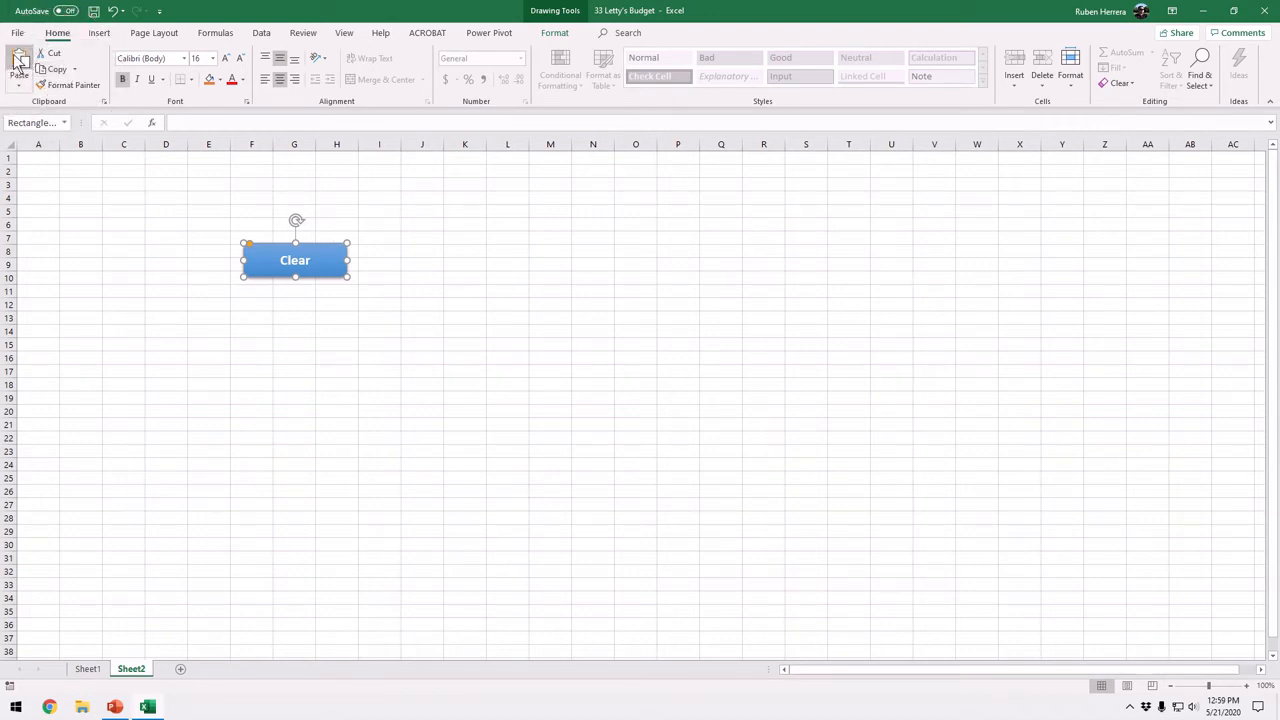
click(15, 61)
click(15, 61)
click(15, 61)
click(15, 61)
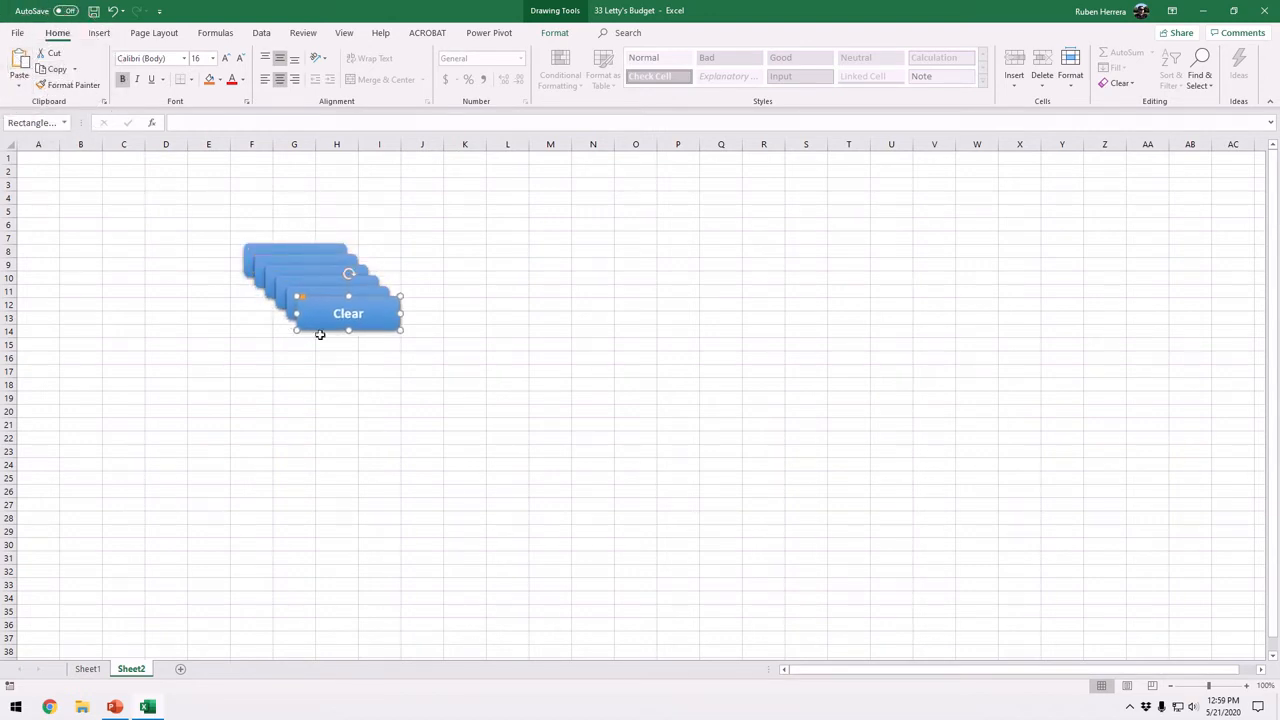
- Move three of the stacked "Clear" button copies into a vertical column beside the stack
drag(374, 314, 488, 247)
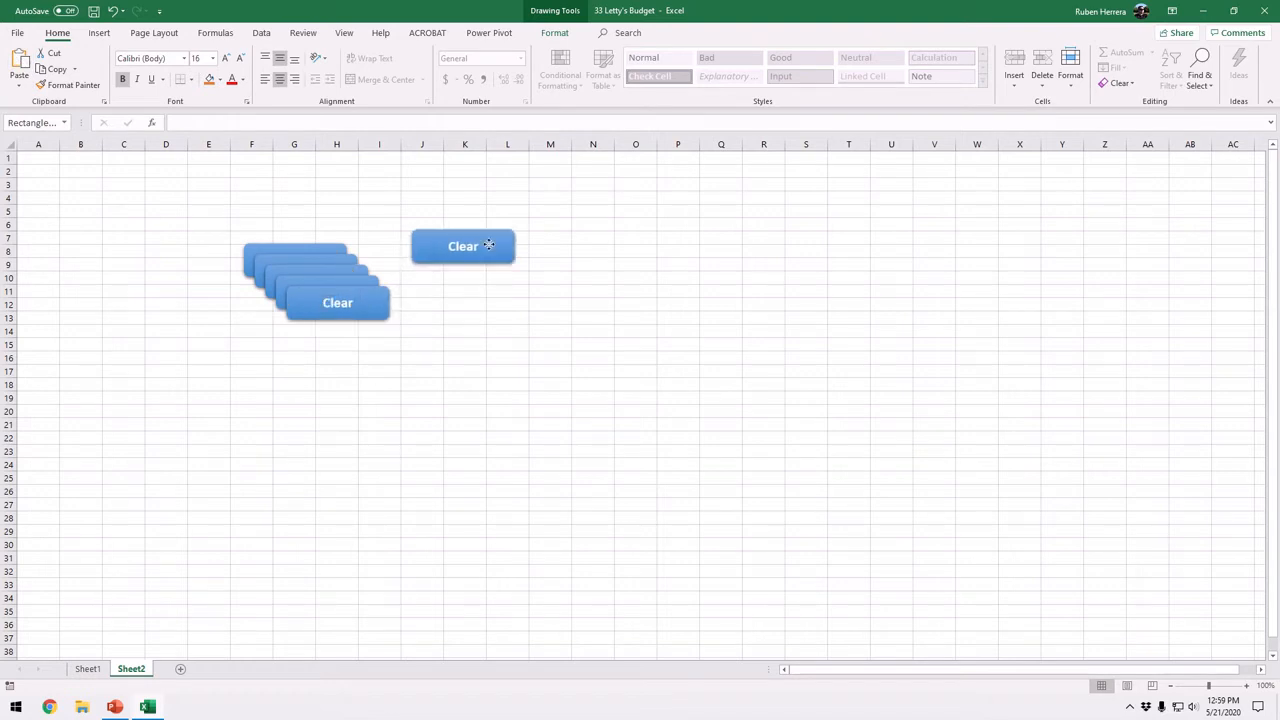
click(362, 304)
drag(350, 305, 472, 303)
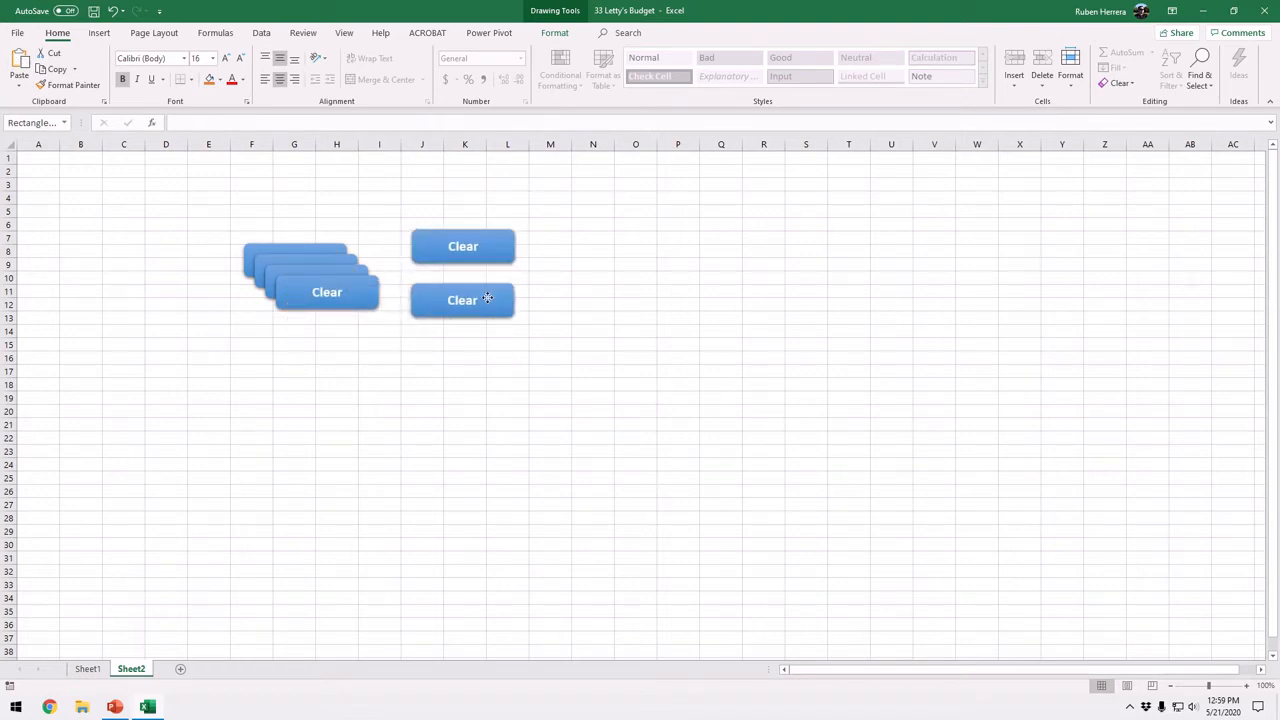
click(345, 290)
drag(314, 286, 449, 356)
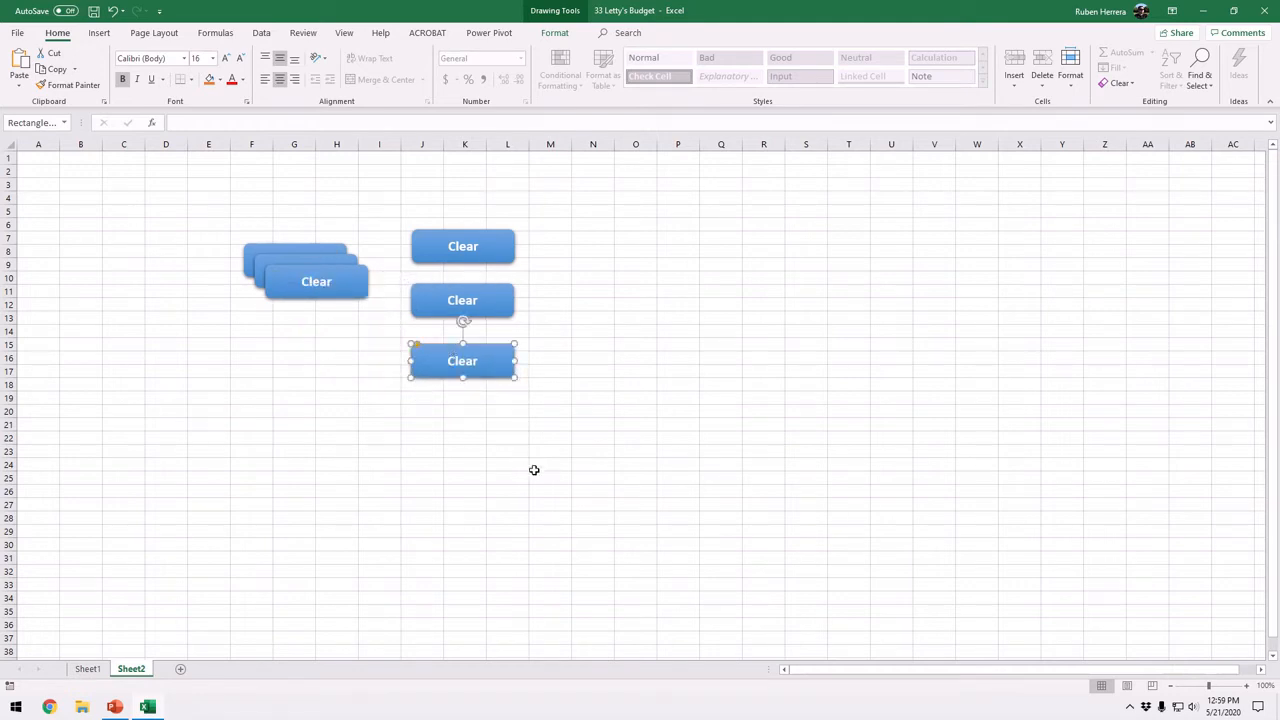
click(578, 425)
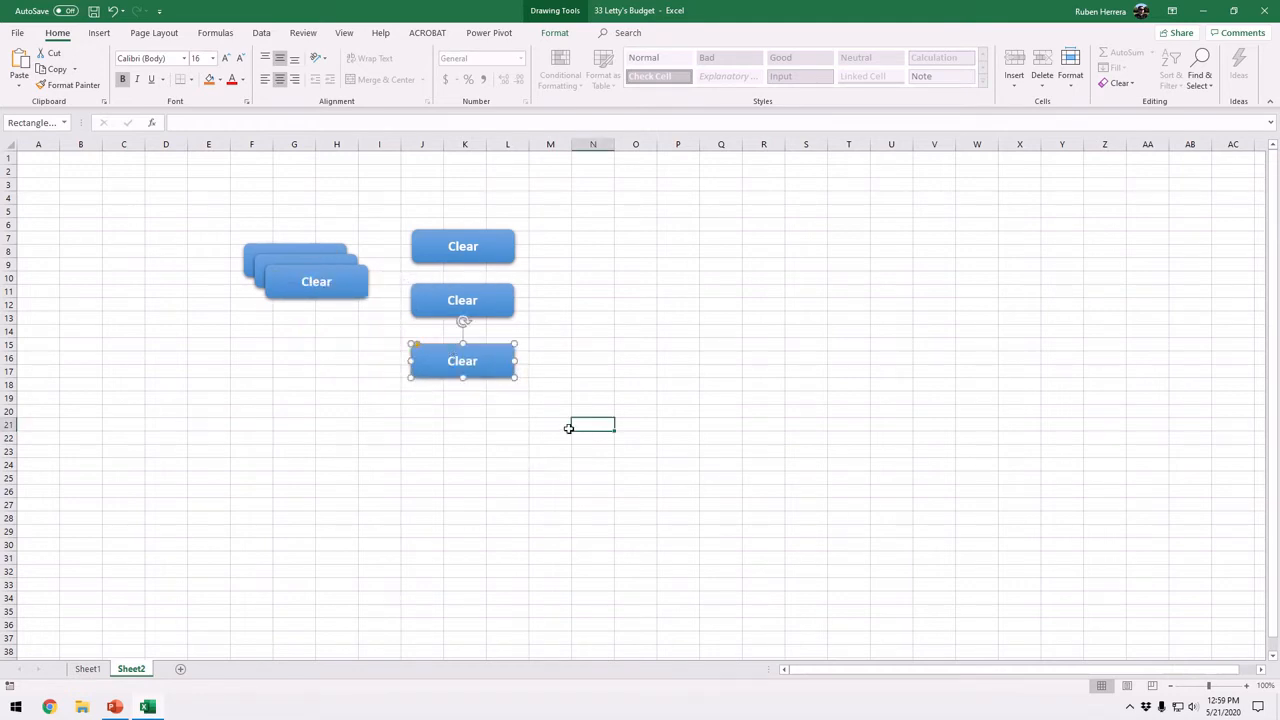
double_click(465, 249)
key(ctrl)
key(ctrl)
key(ctrl)
key(ctrl)
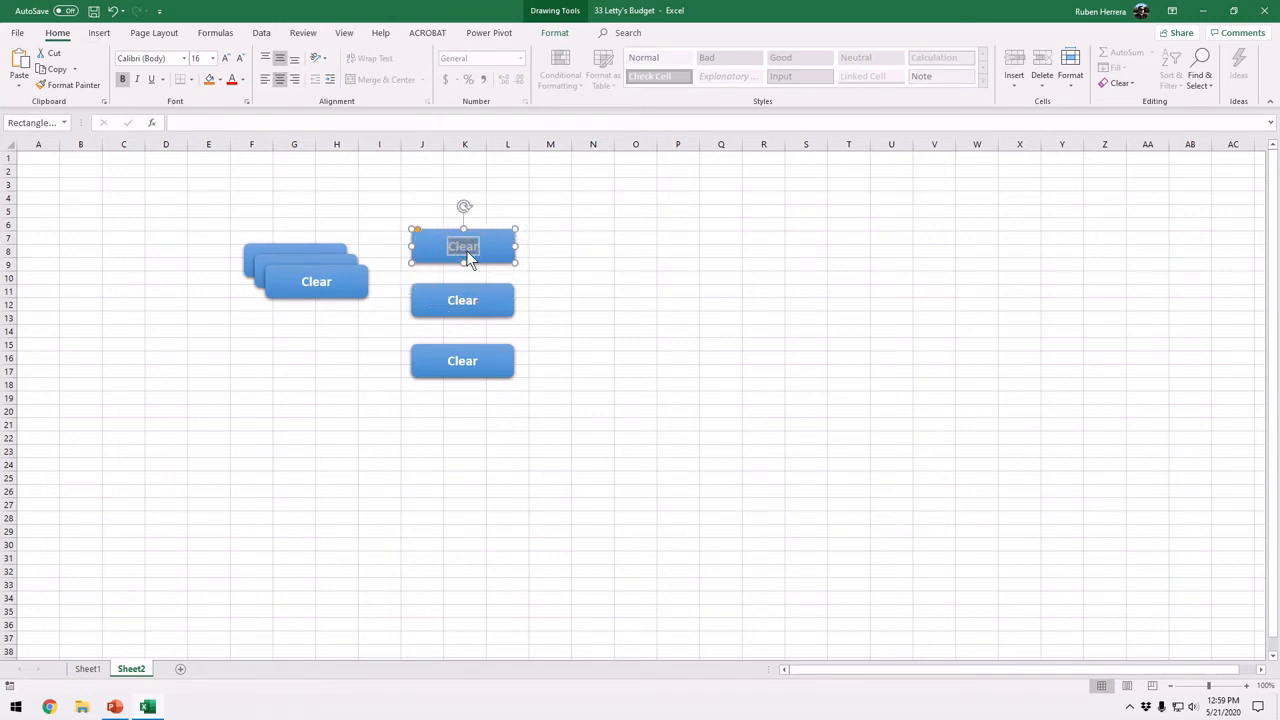
click(386, 358)
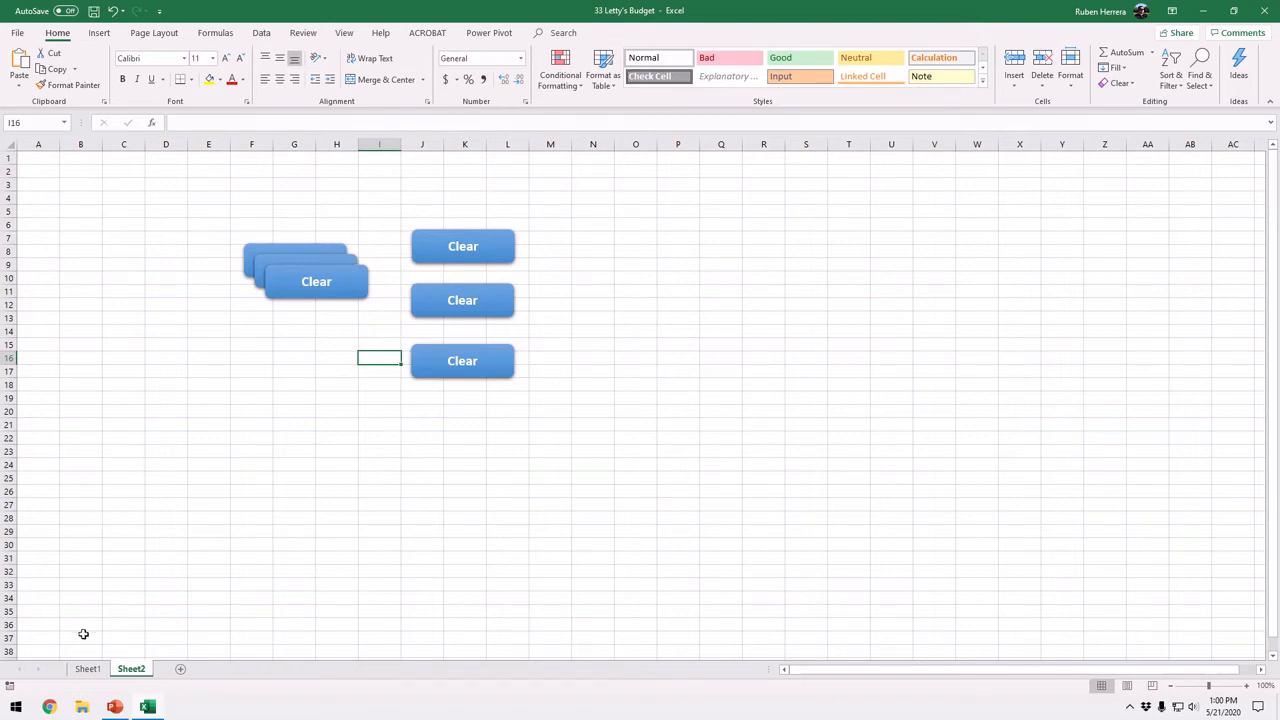
- Switch to the budget on Sheet1, check the empty entry range A4:B18, and select cell C1
click(88, 670)
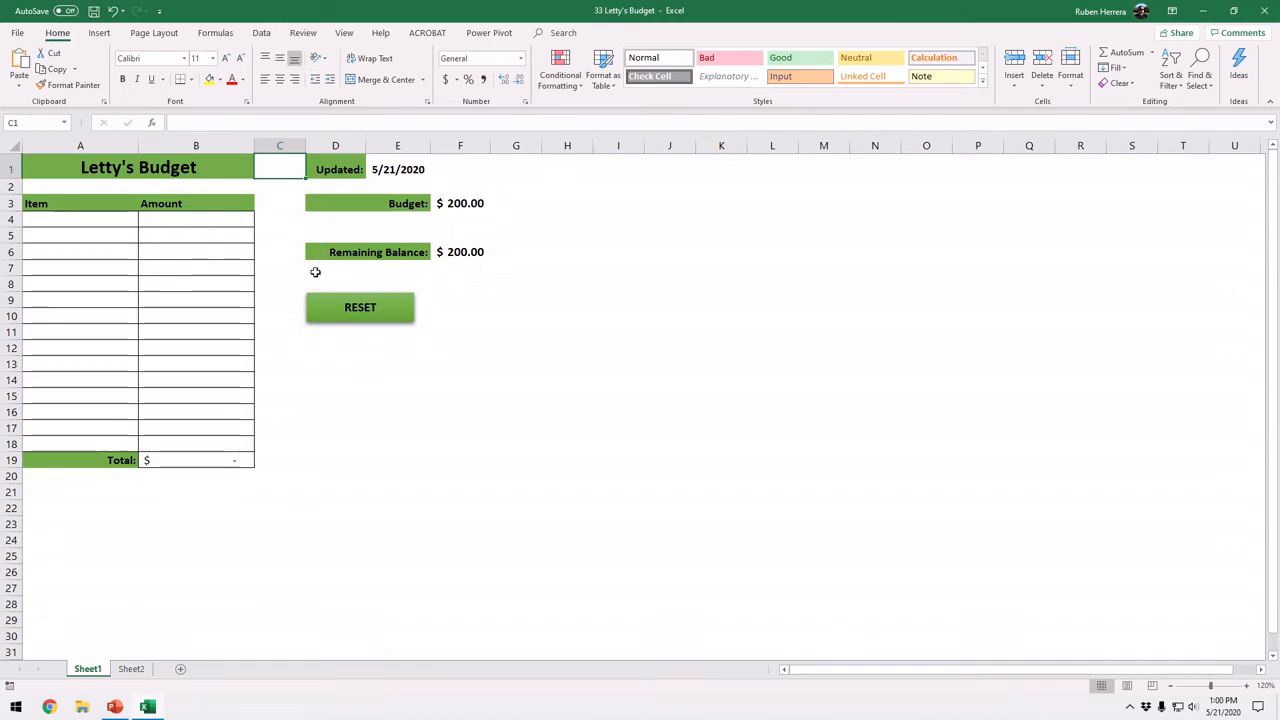
drag(81, 220, 163, 217)
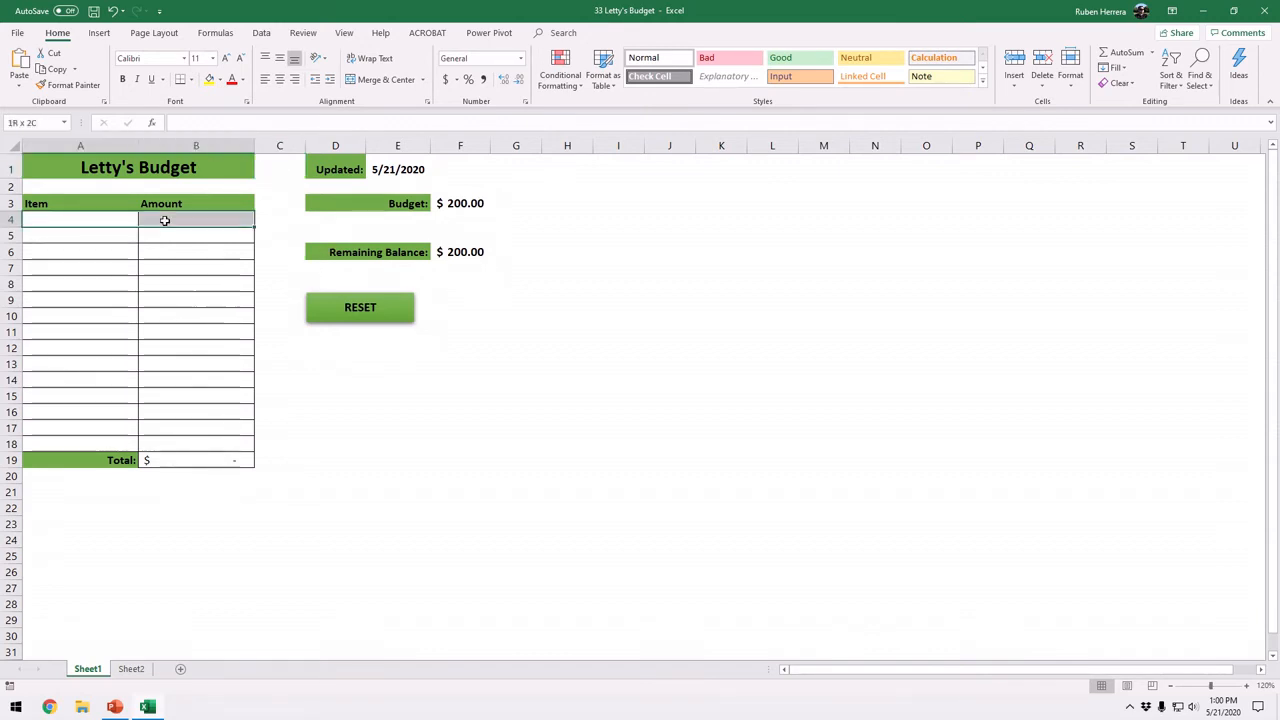
click(363, 314)
click(363, 311)
mouse_move(111, 220)
mouse_down()
mouse_move(180, 254)
mouse_move(180, 443)
mouse_up()
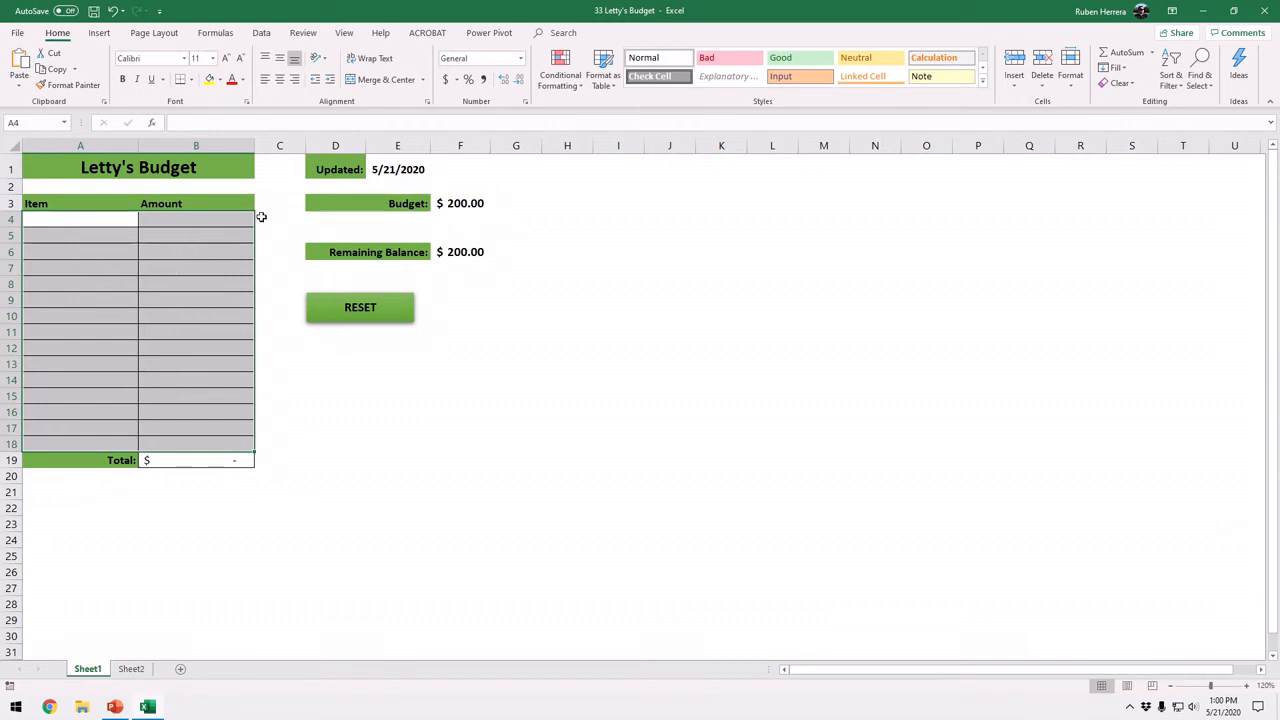
click(283, 170)
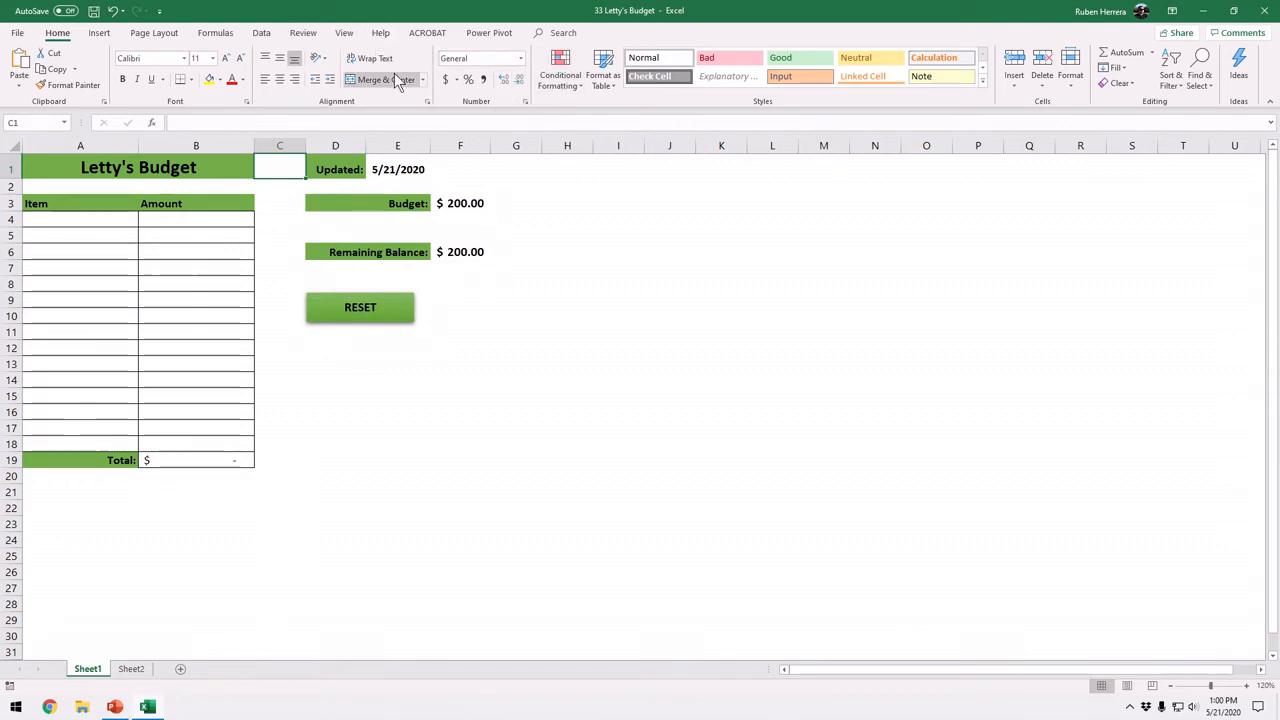
mouse_move(591, 3)
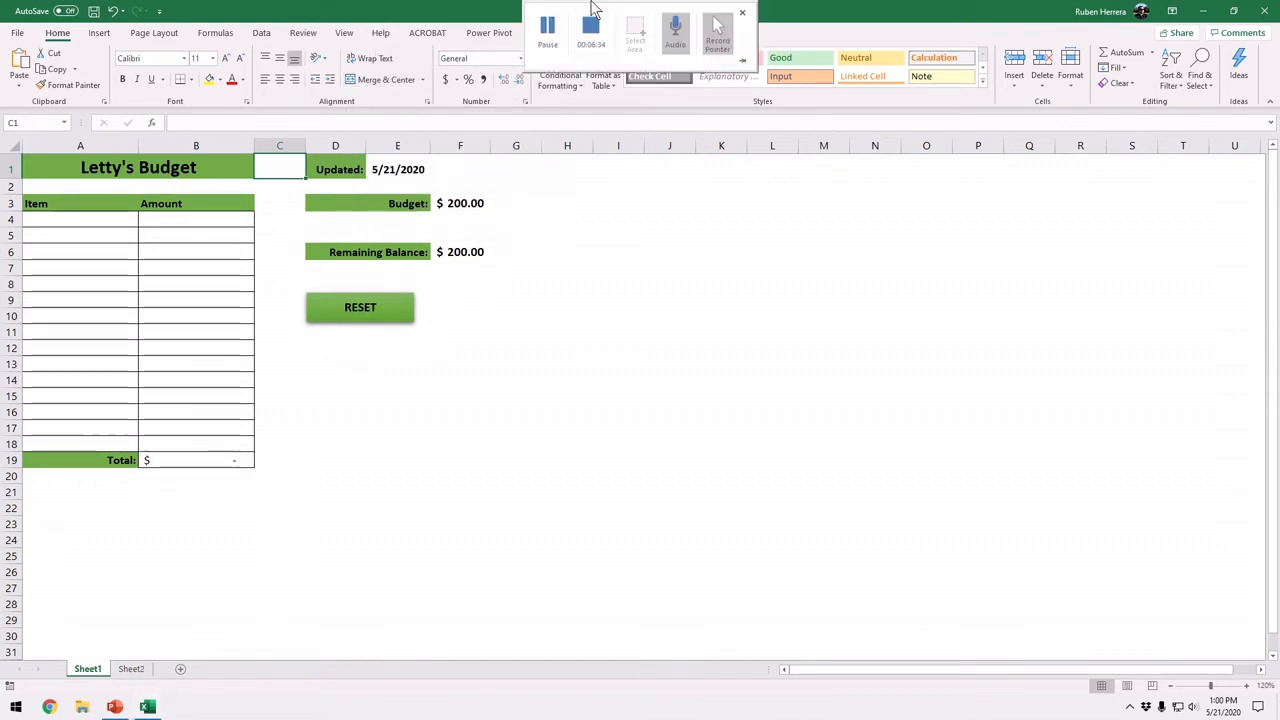
- Set up a new macro recording and name the macro ResetButton
click(345, 34)
click(345, 34)
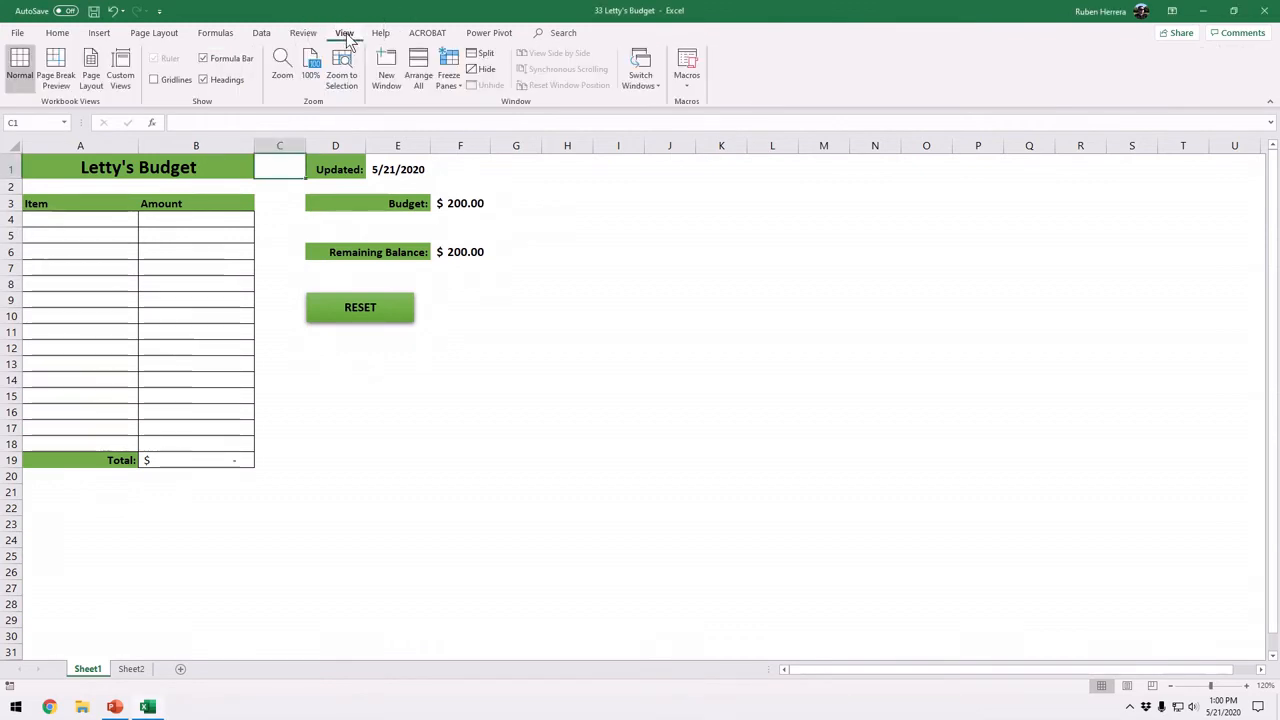
click(690, 86)
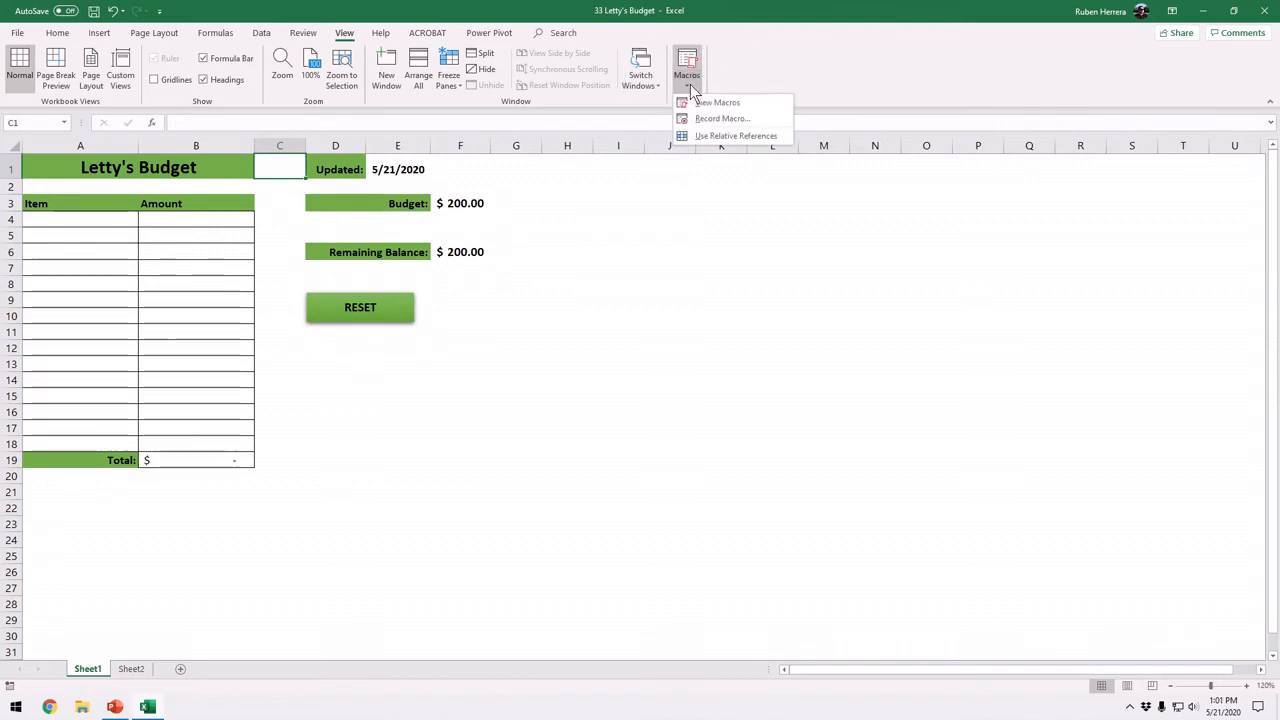
click(757, 122)
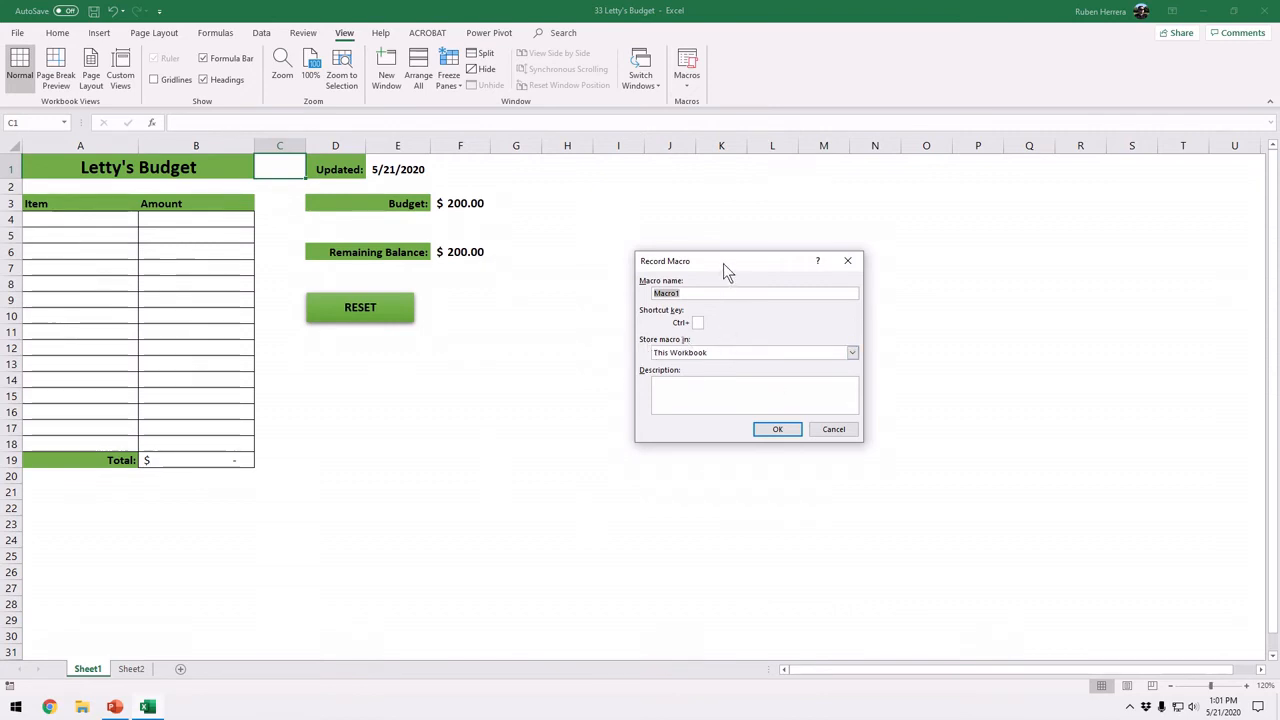
mouse_move(720, 258)
mouse_down()
mouse_move(781, 235)
mouse_move(705, 250)
mouse_up()
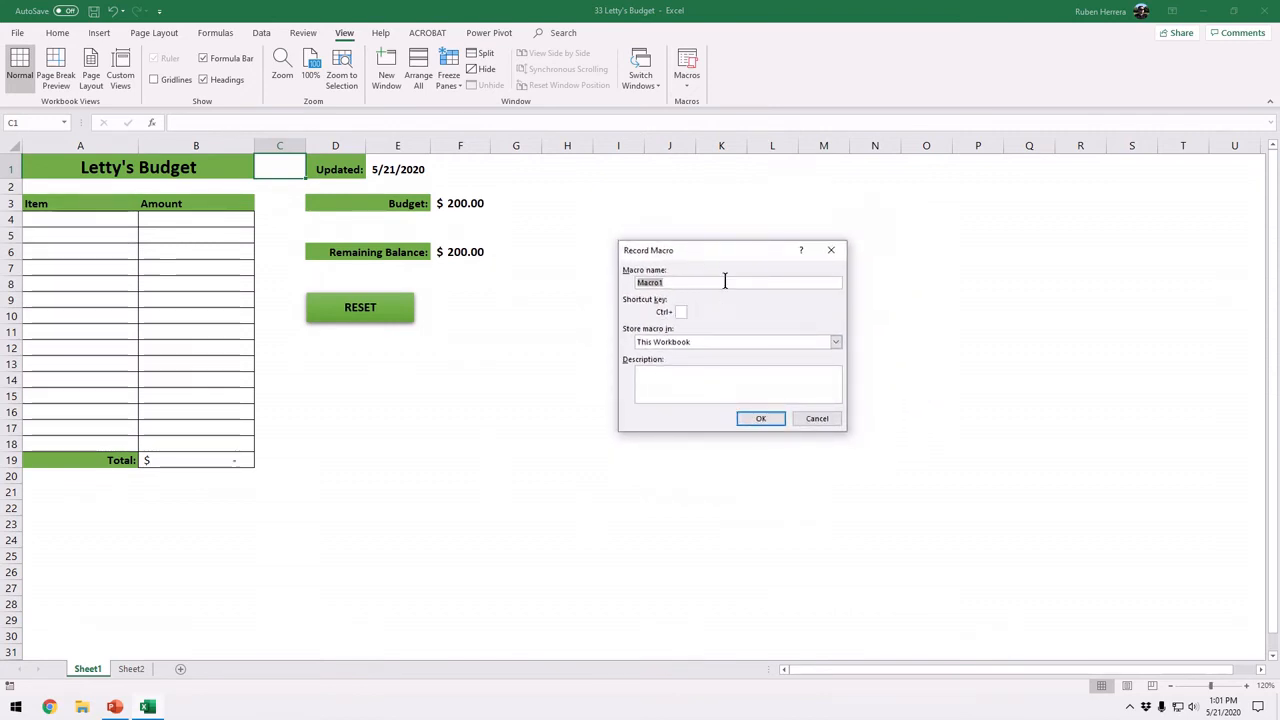
text(ResetB)
key(ctrl)
key(ctrl)
key(ctrl)
key(ctrl)
- Store the ResetButton macro in This Workbook, leave its description empty, and start recording
click(835, 342)
key(ctrl)
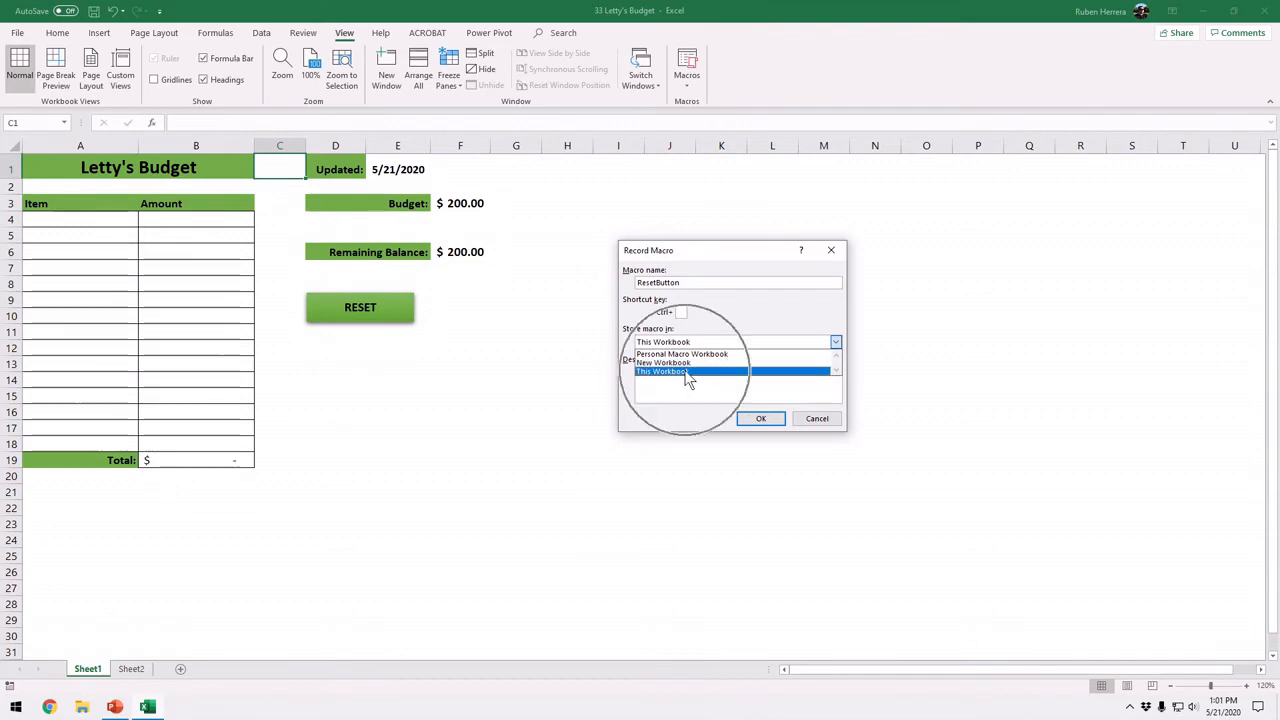
click(688, 372)
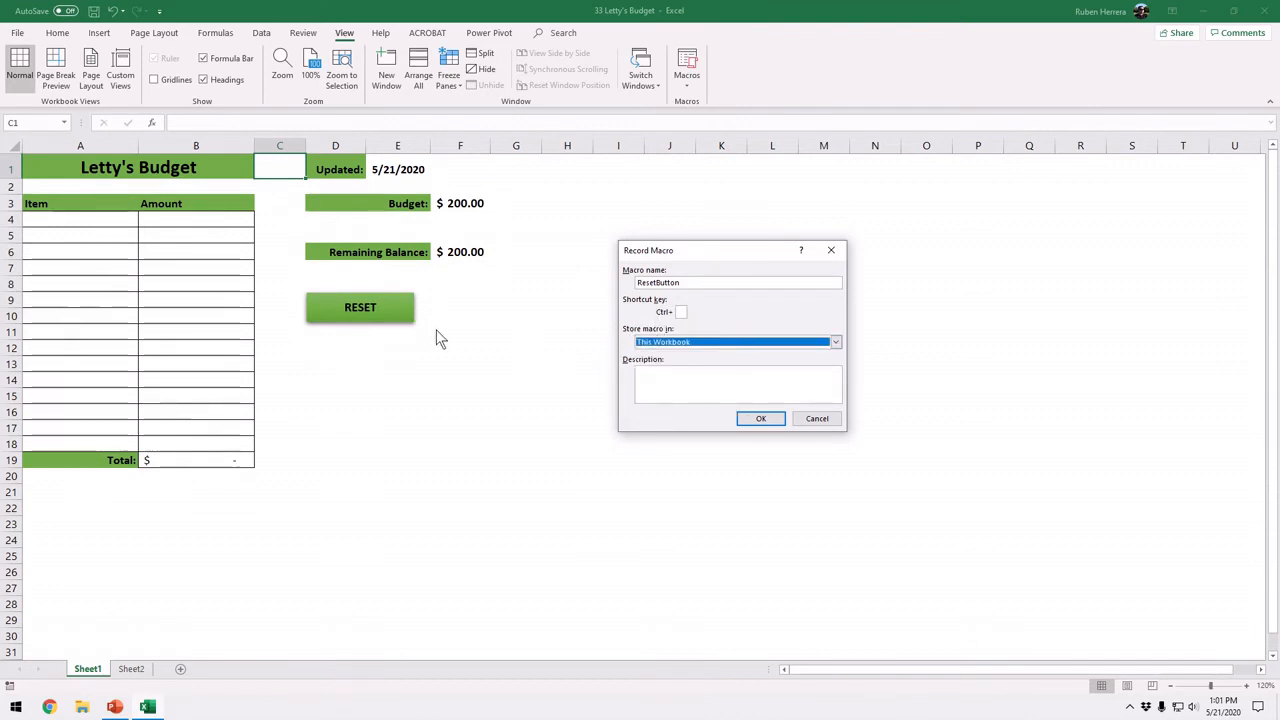
click(677, 380)
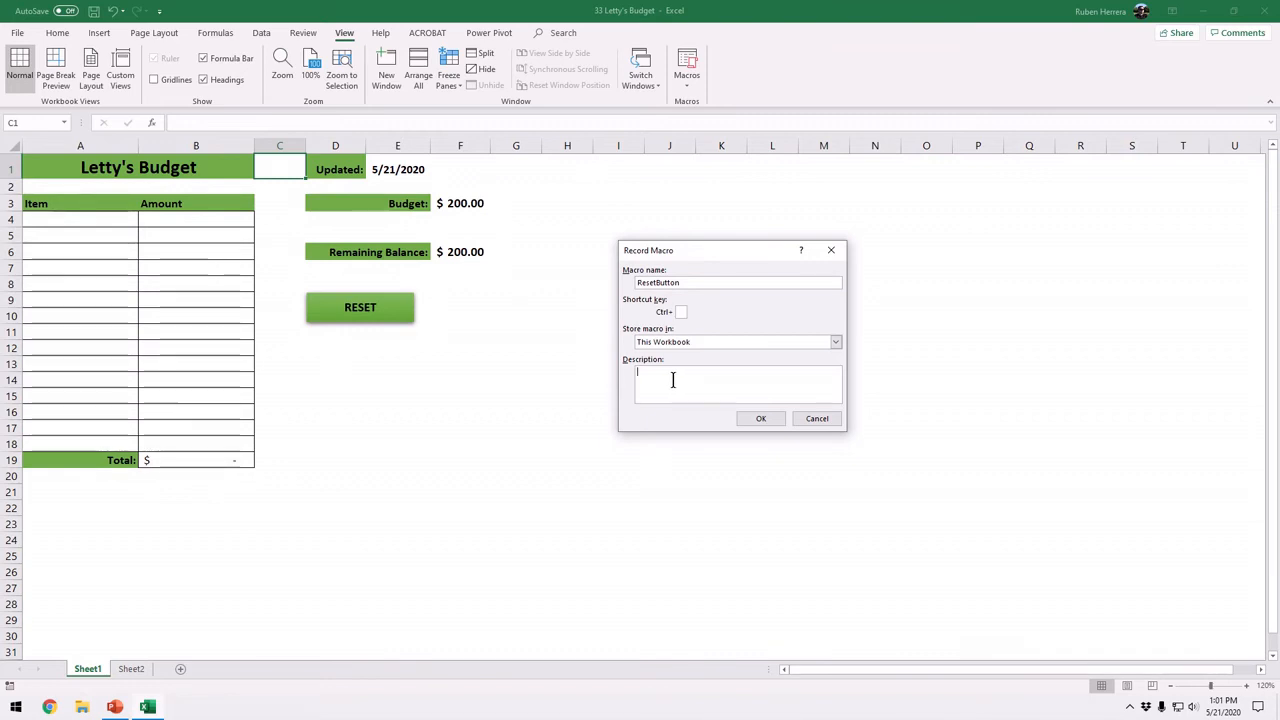
click(757, 420)
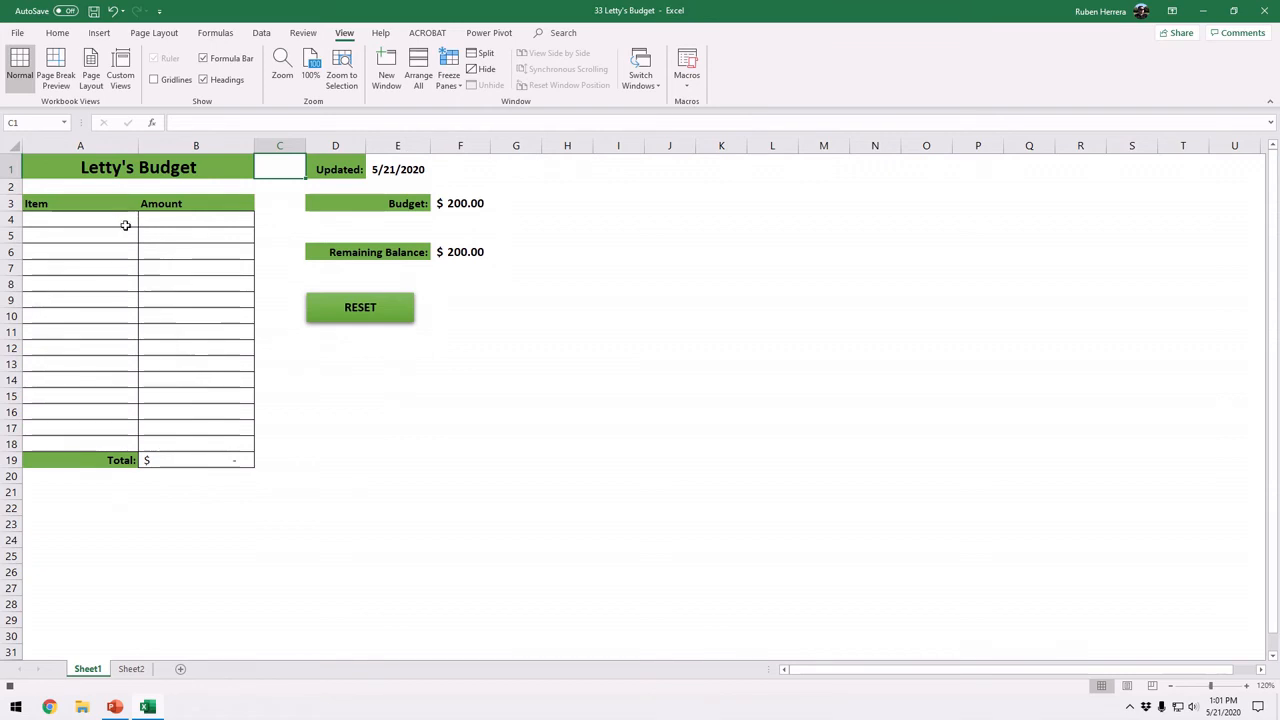
- Record selecting the entry cells A4:B18 and returning to cell C1, and stop the macro recording
drag(72, 224, 169, 440)
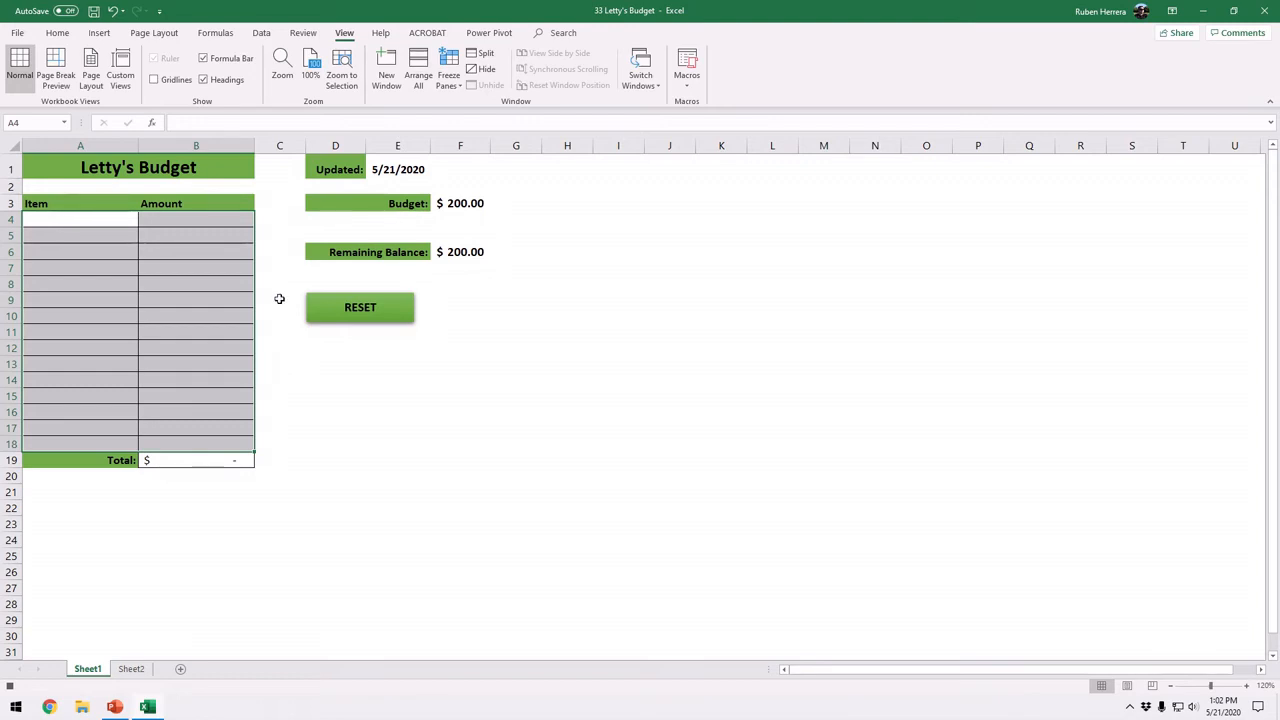
click(278, 171)
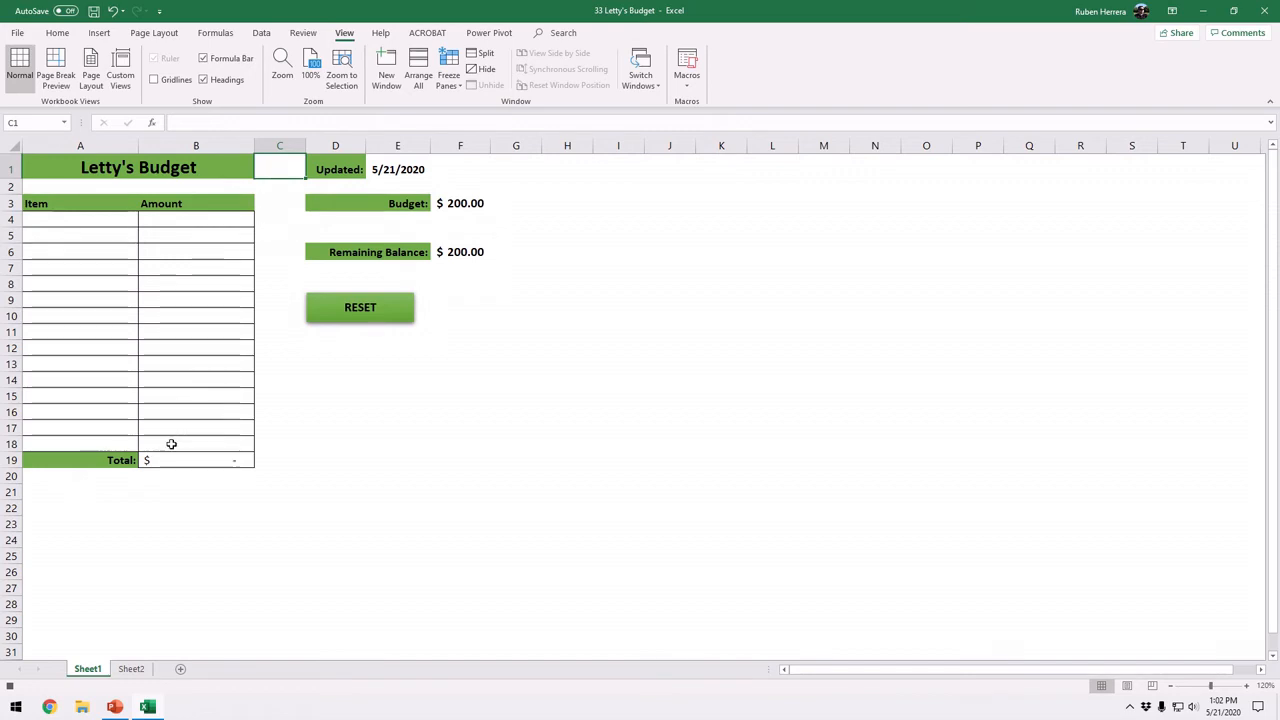
click(10, 687)
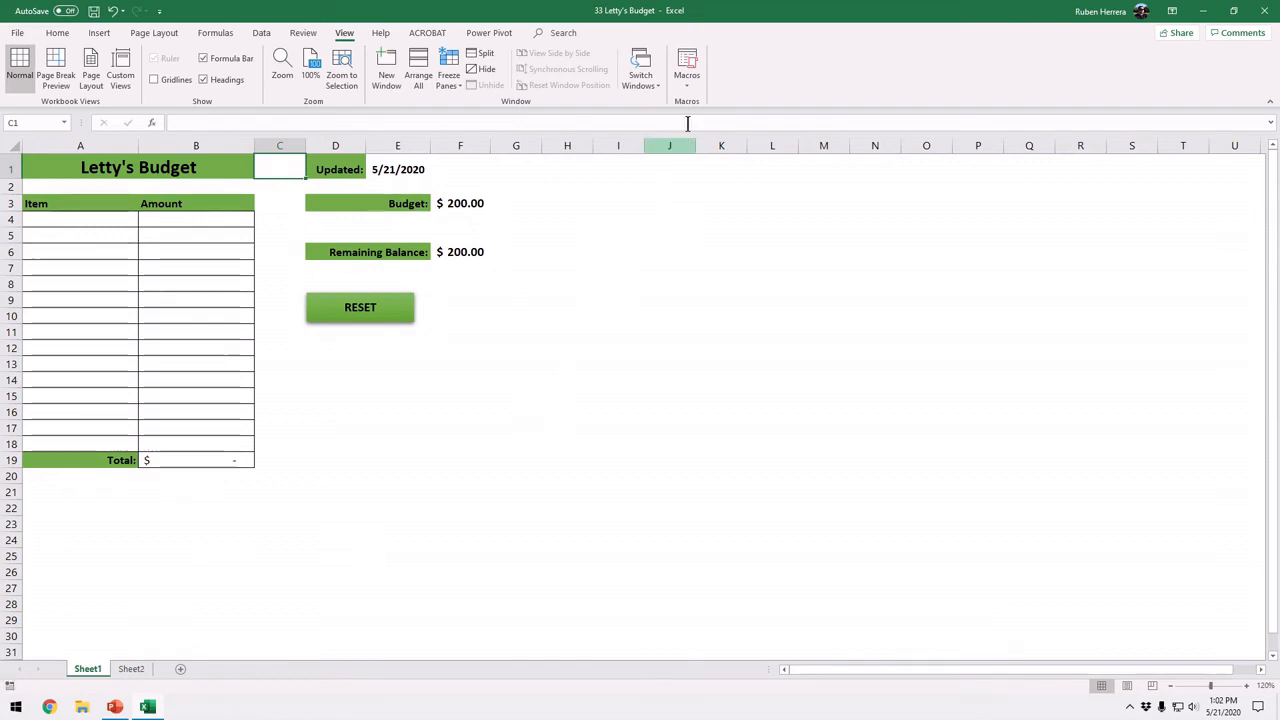
- Run the ResetButton macro from the list of macros in the open workbooks
click(687, 86)
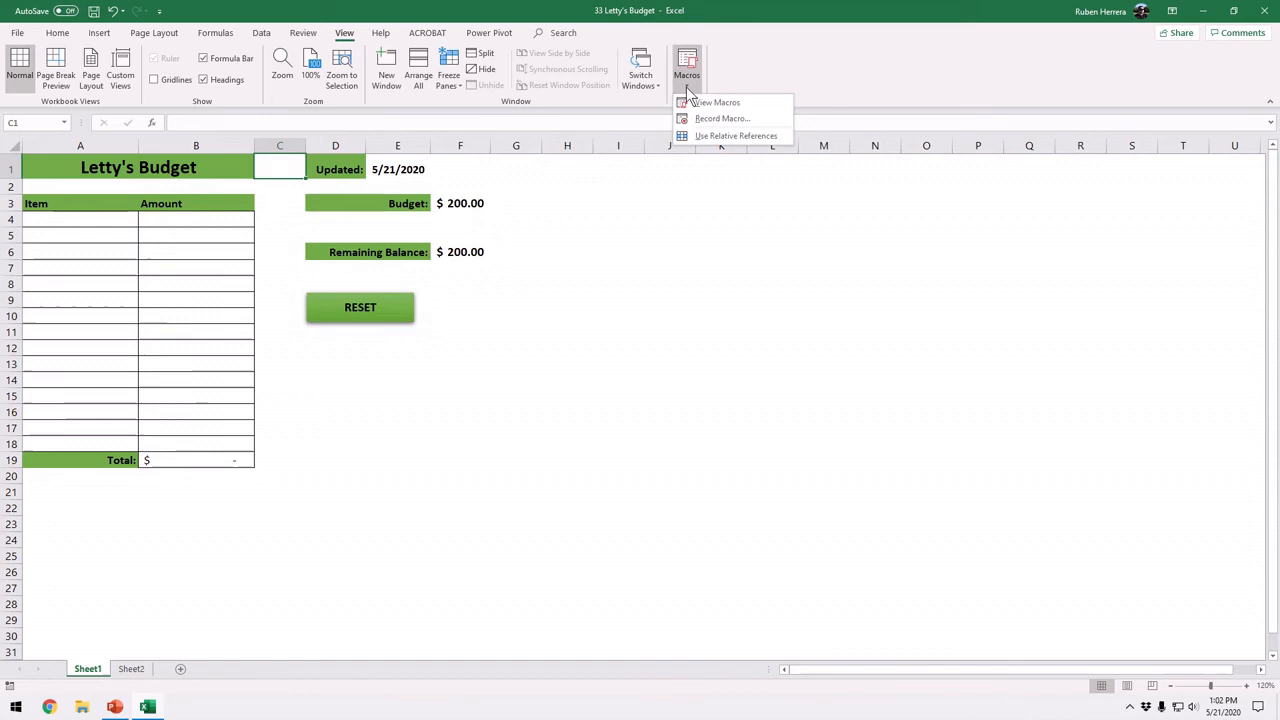
click(755, 103)
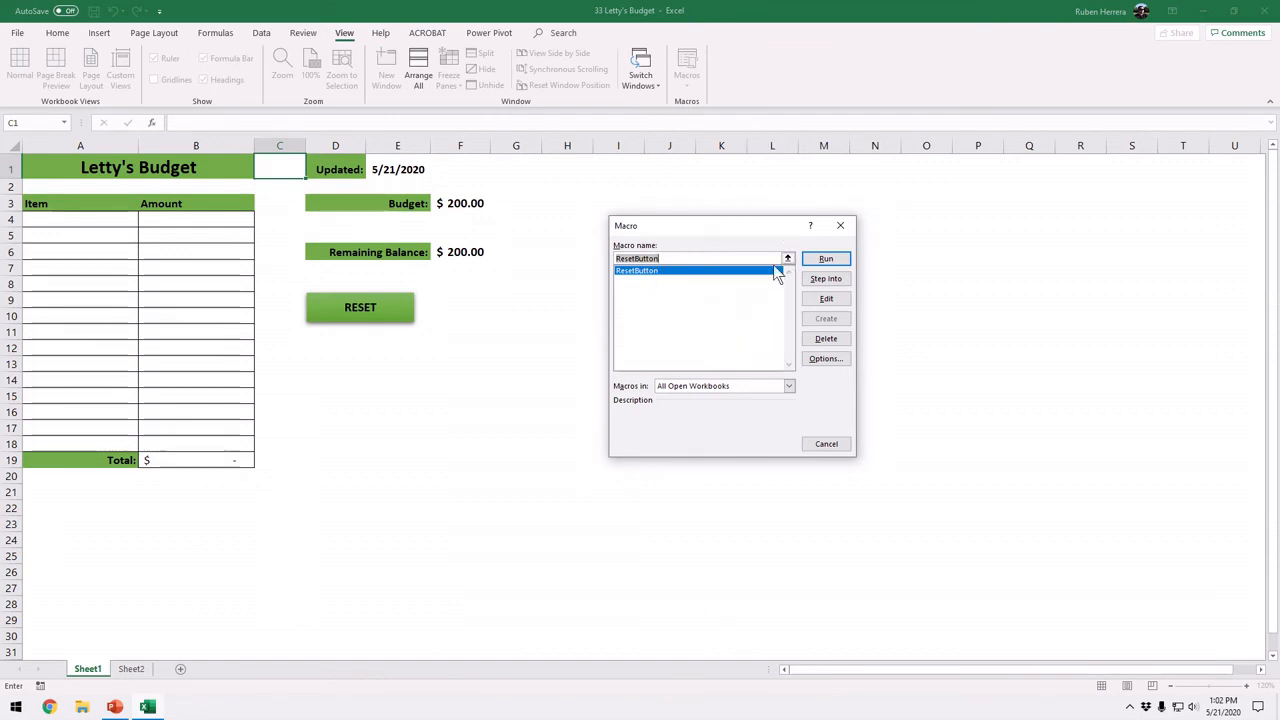
click(834, 258)
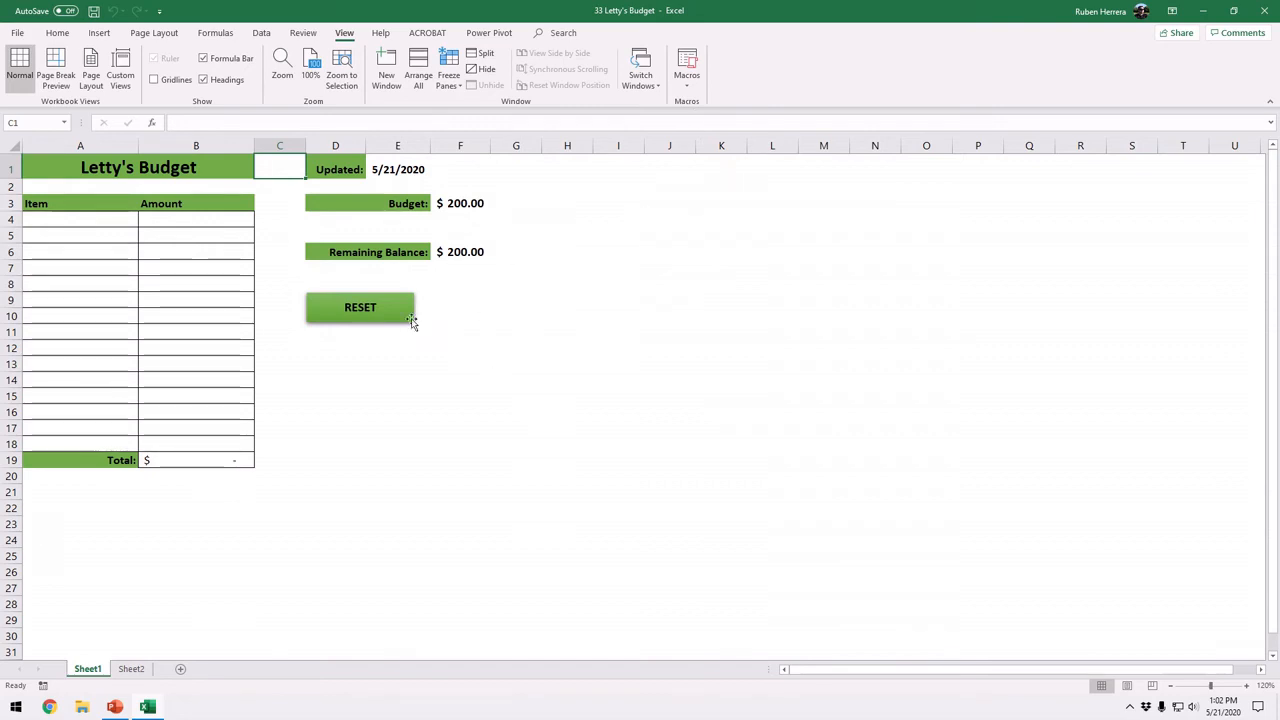
- Assign the ResetButton macro to the RESET button shape and deselect the shape
click(374, 312)
click(374, 312)
click(374, 312)
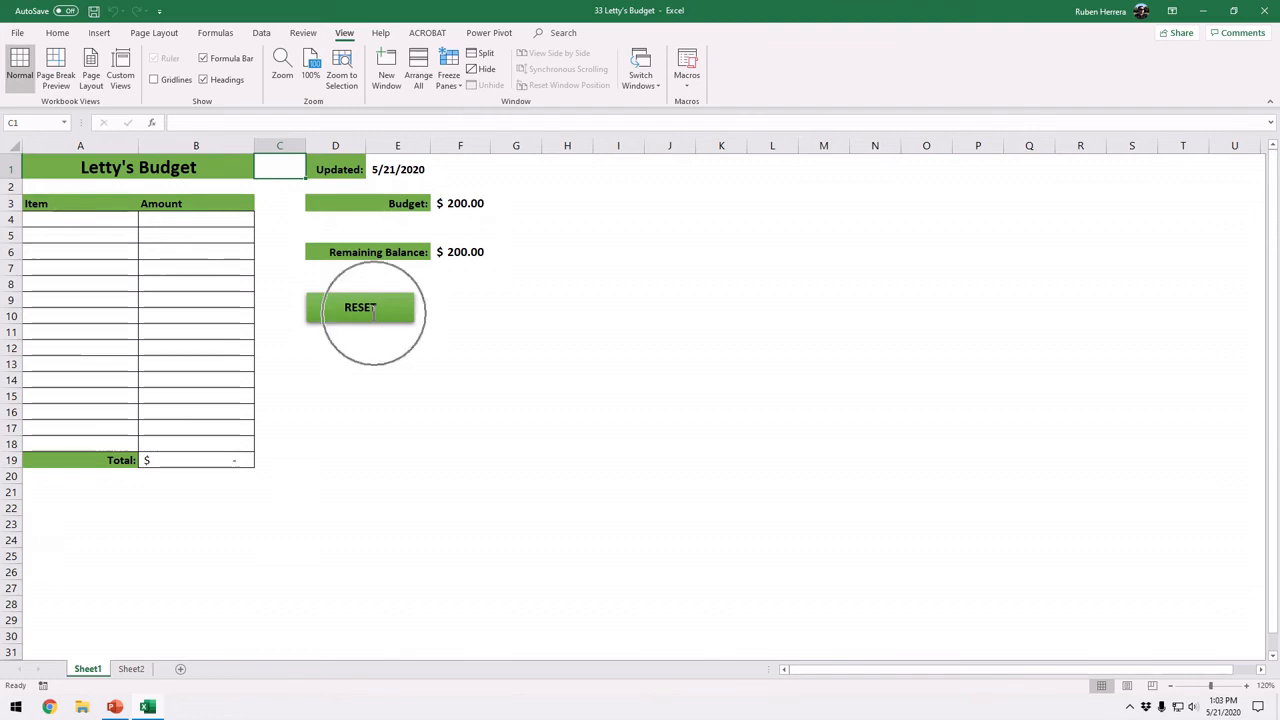
ctrl+click(374, 308)
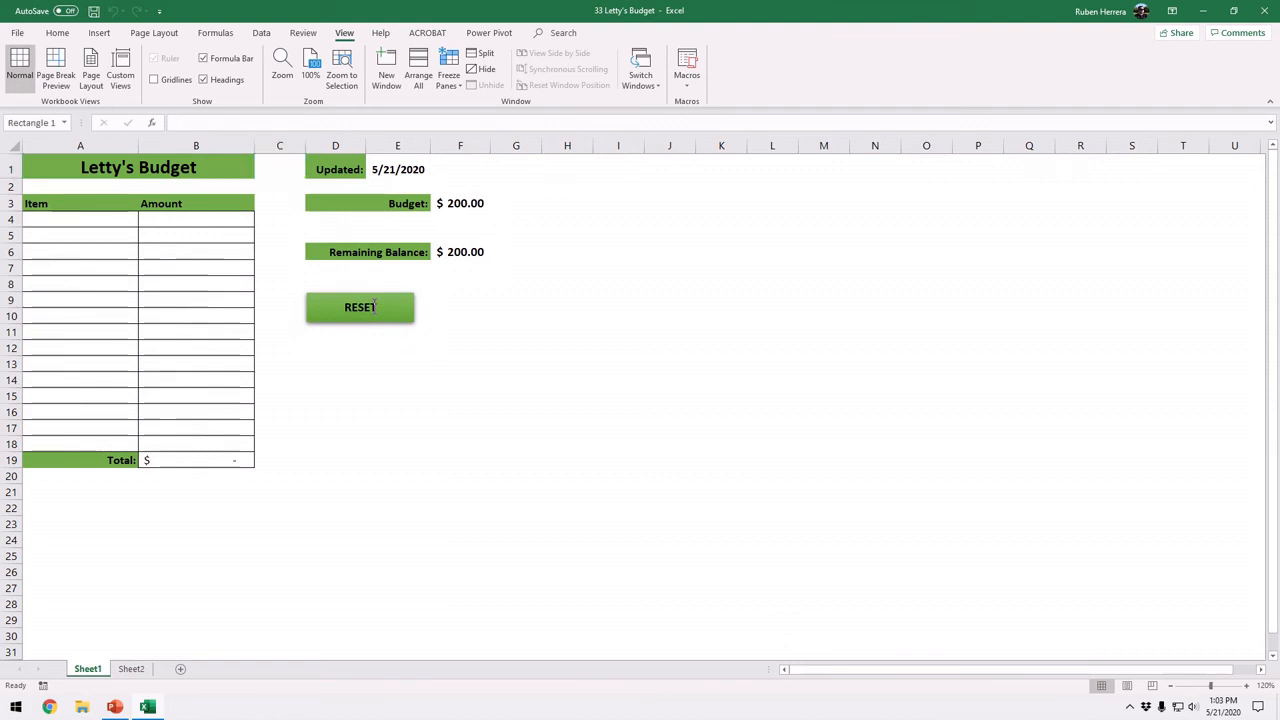
right_click(377, 310)
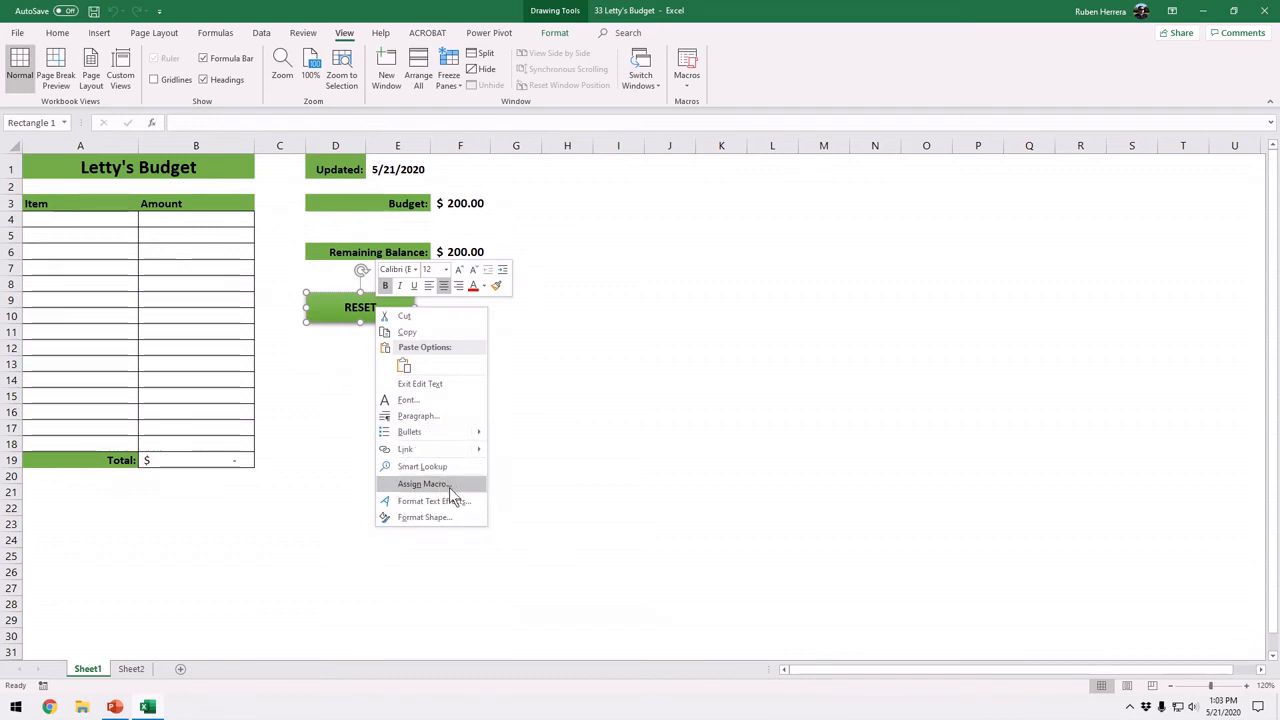
key(ctrl)
key(ctrl)
click(449, 487)
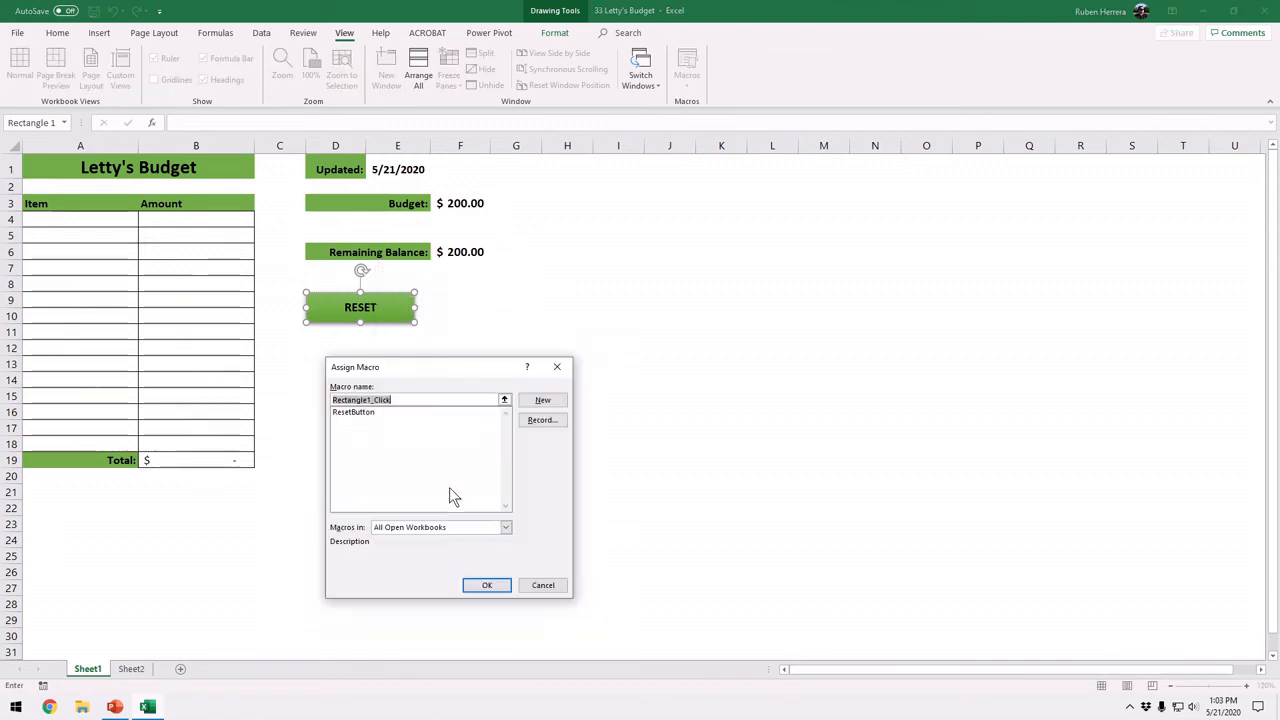
drag(437, 370, 639, 273)
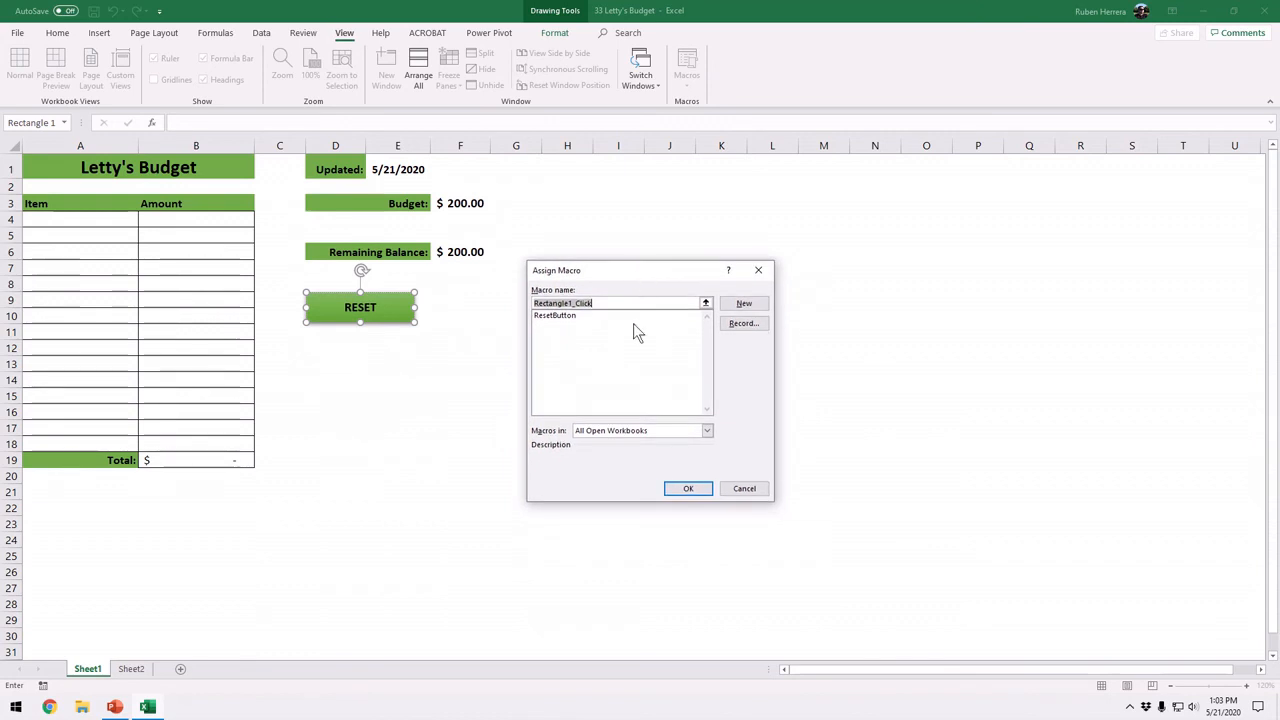
click(555, 315)
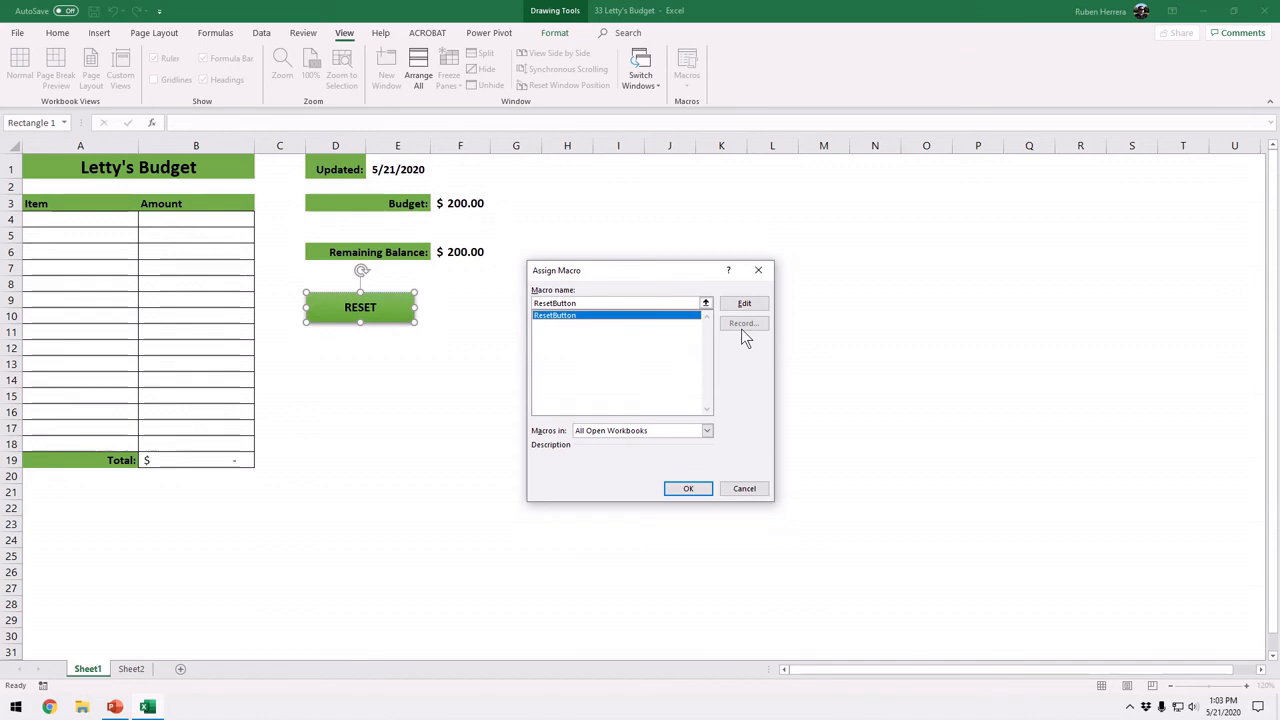
click(697, 497)
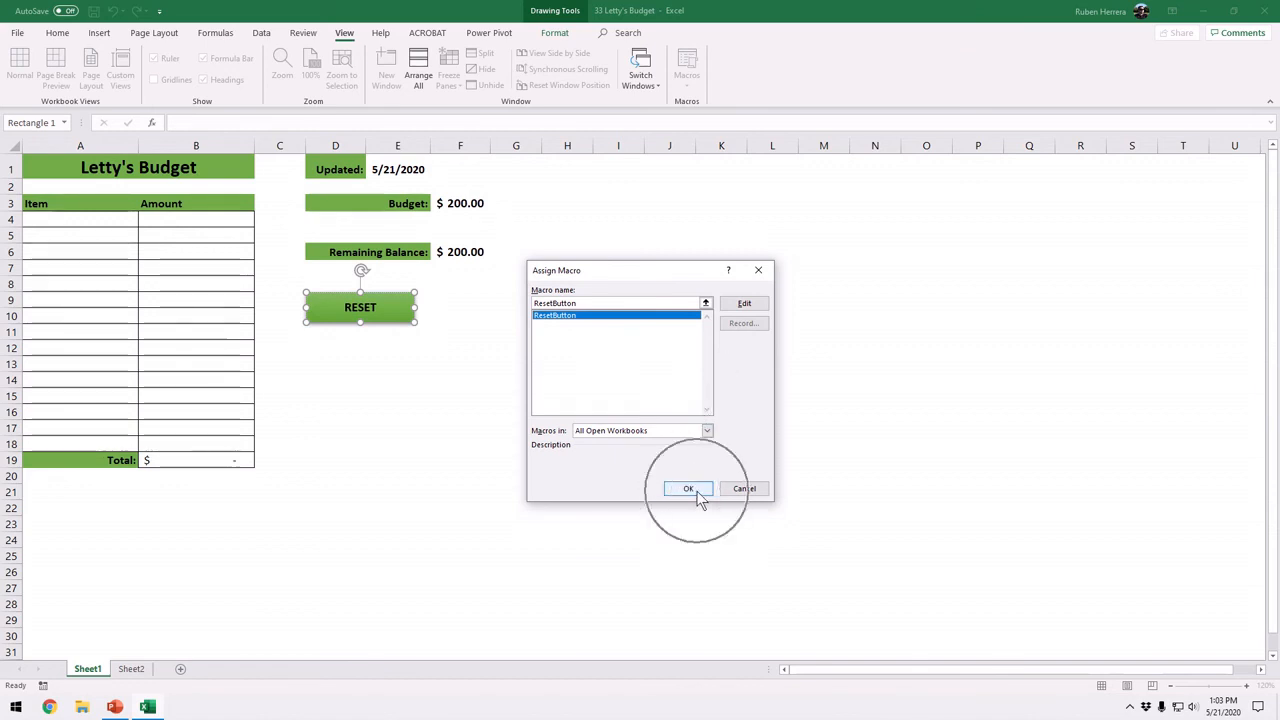
click(418, 437)
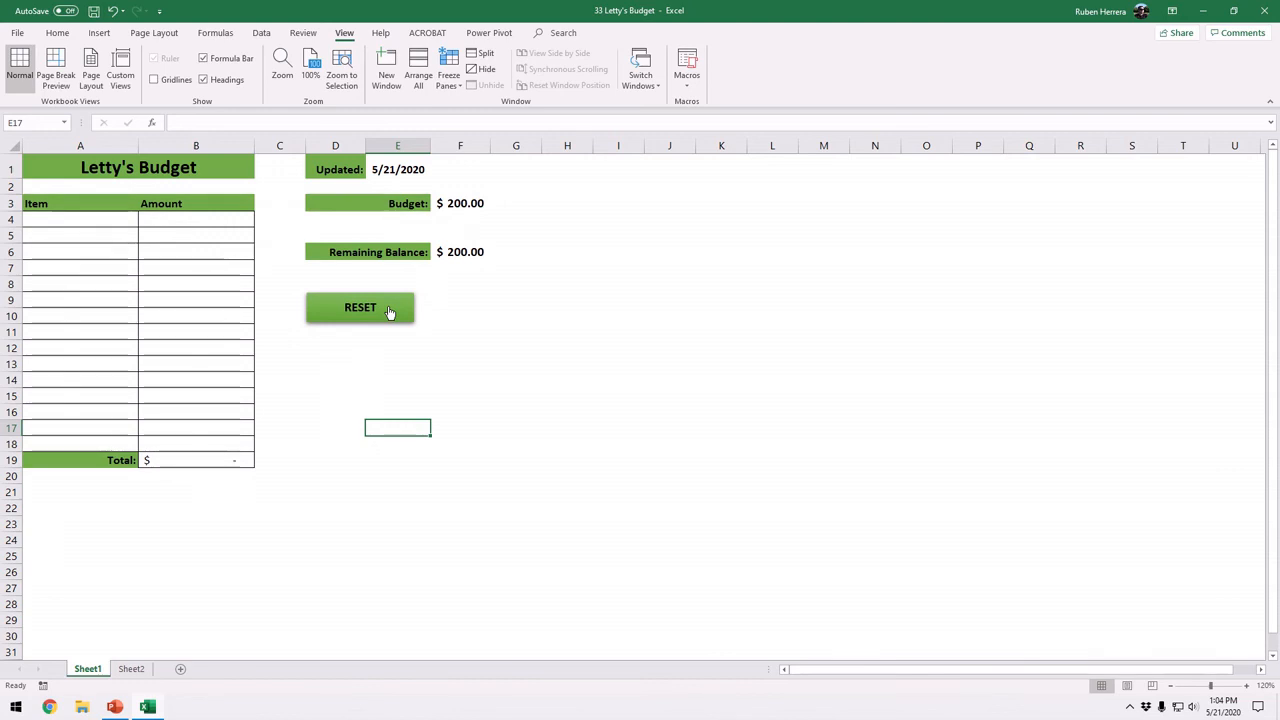
- Enter "Taco Bell" as the first budget item in cell A4
click(82, 216)
text(Tac)
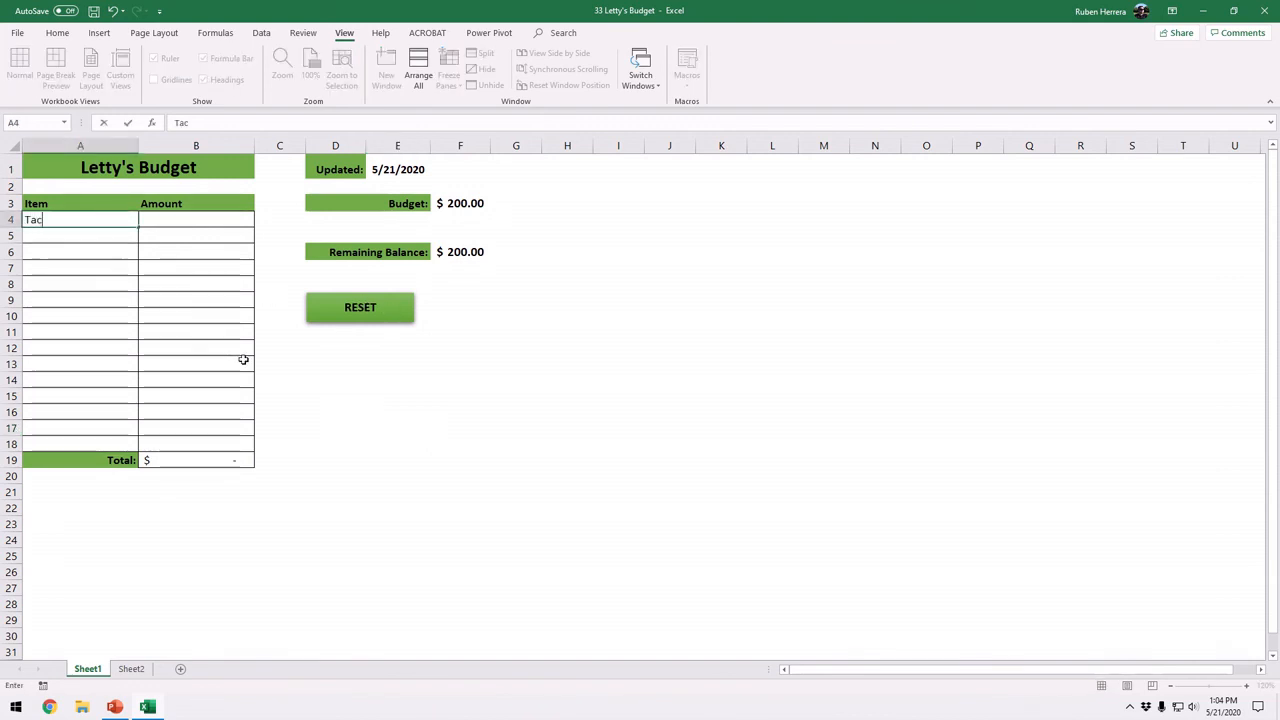
text(o Bell)
key(Tab)
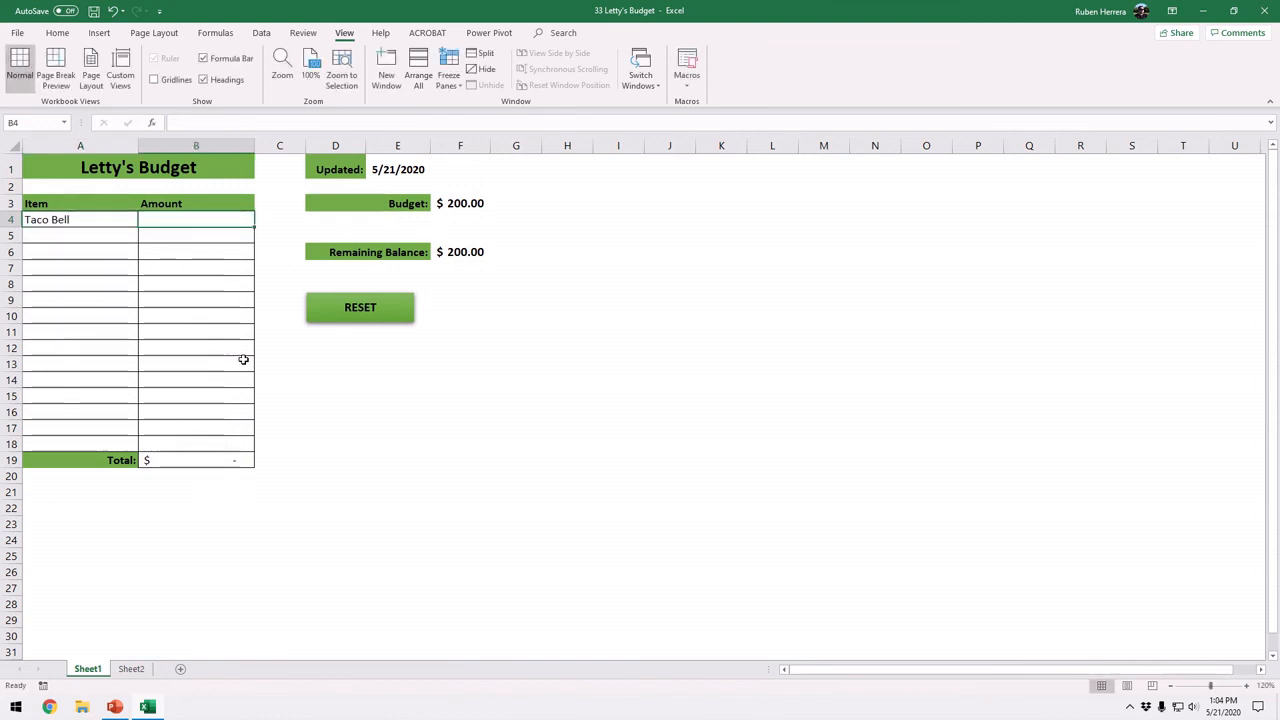
- Enter 6.25 as the Taco Bell amount in B4 and add a Movies item with the amount 29.87 in row 5
text(6.25)
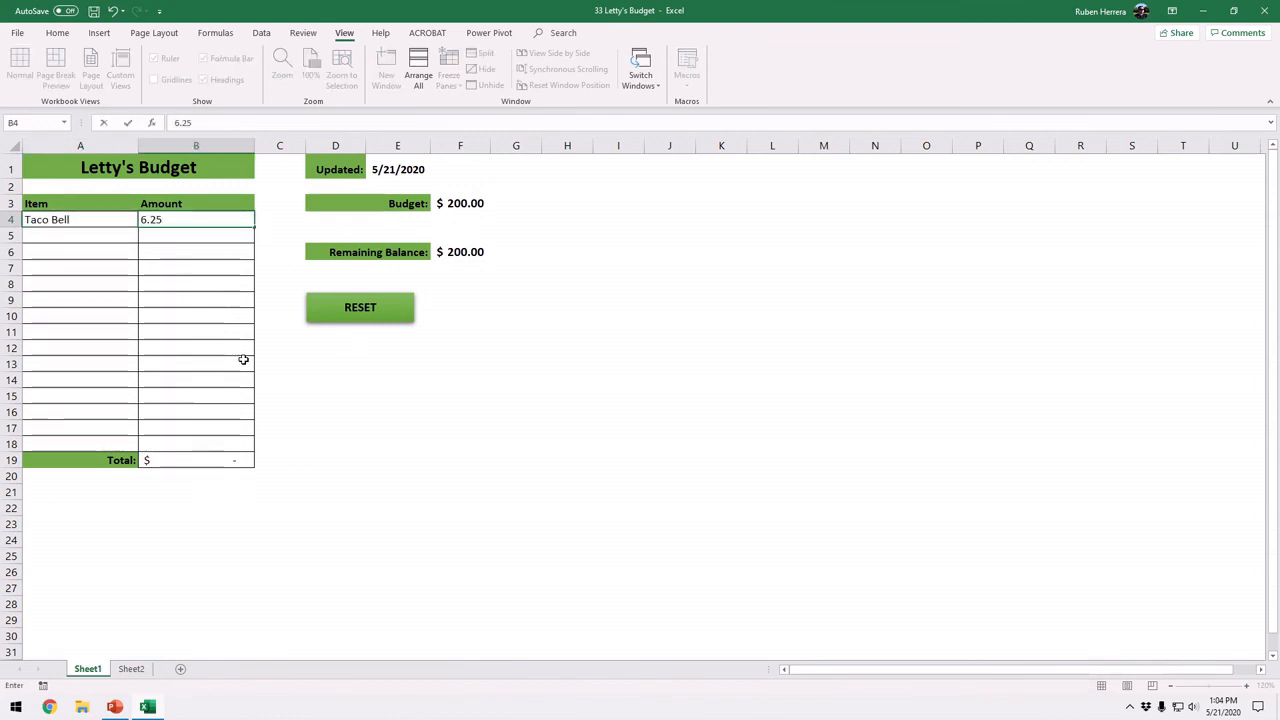
key(Return)
text(Movies)
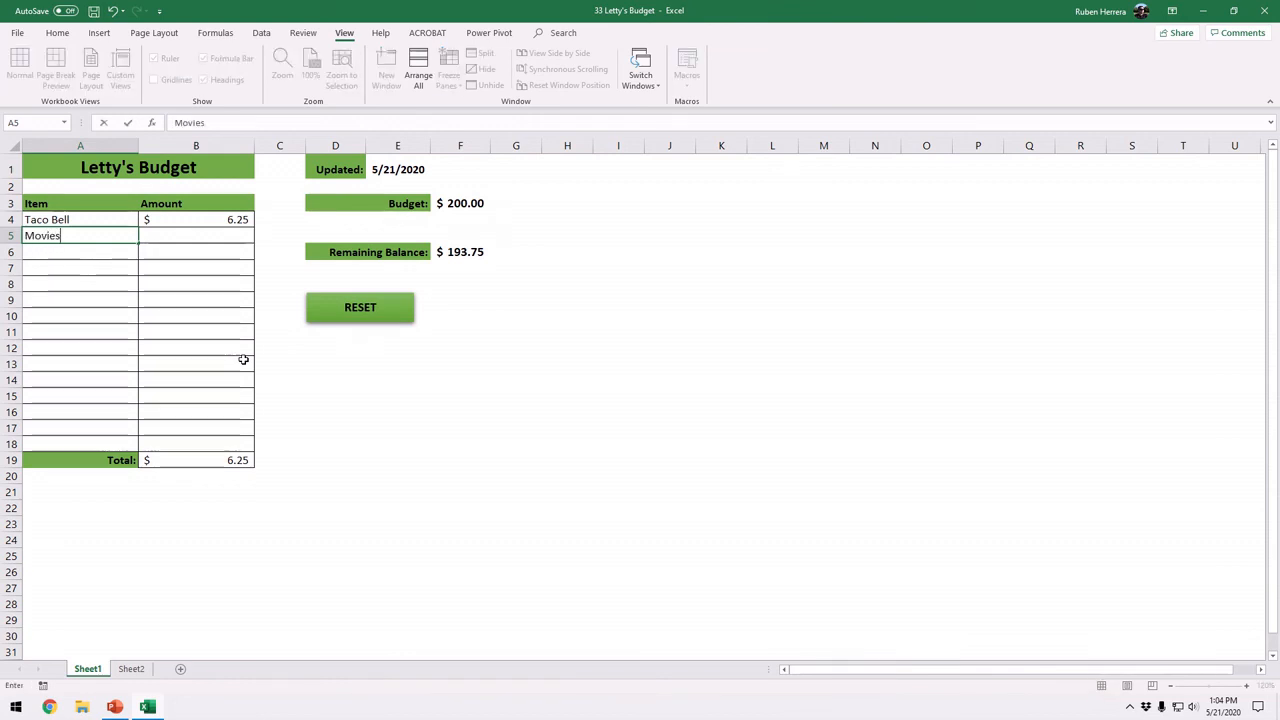
key(Tab)
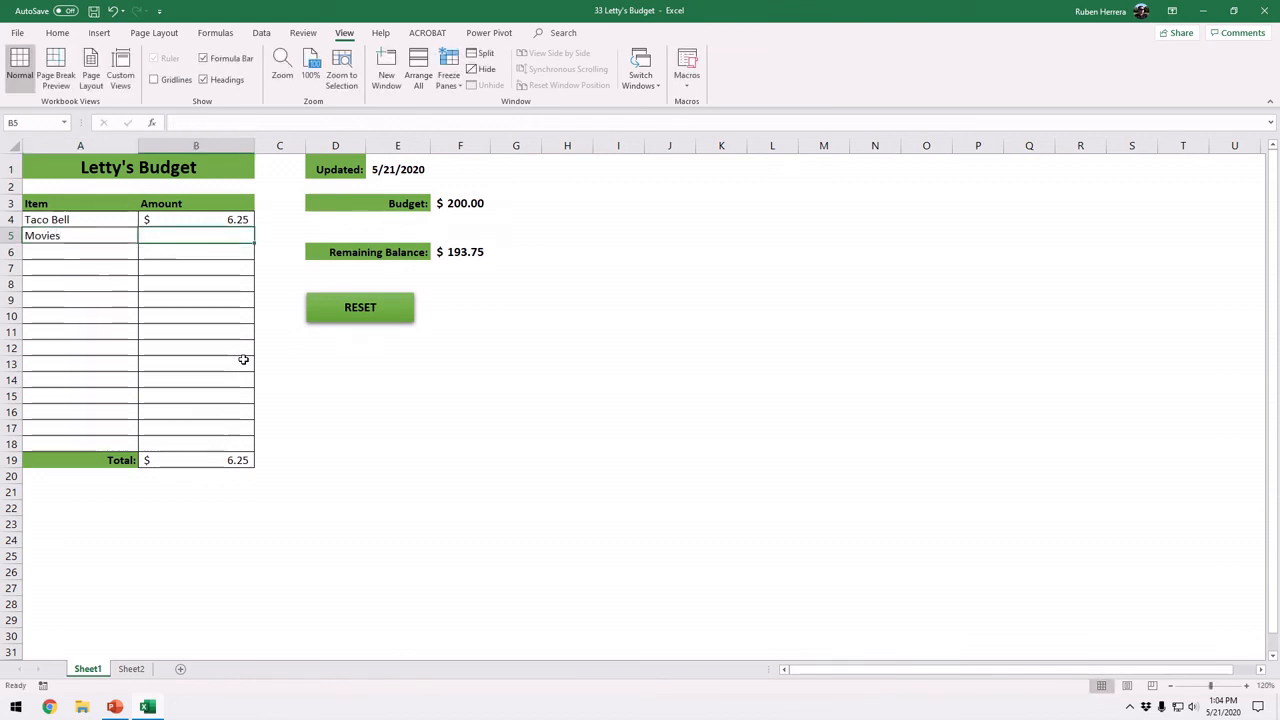
text(29.87)
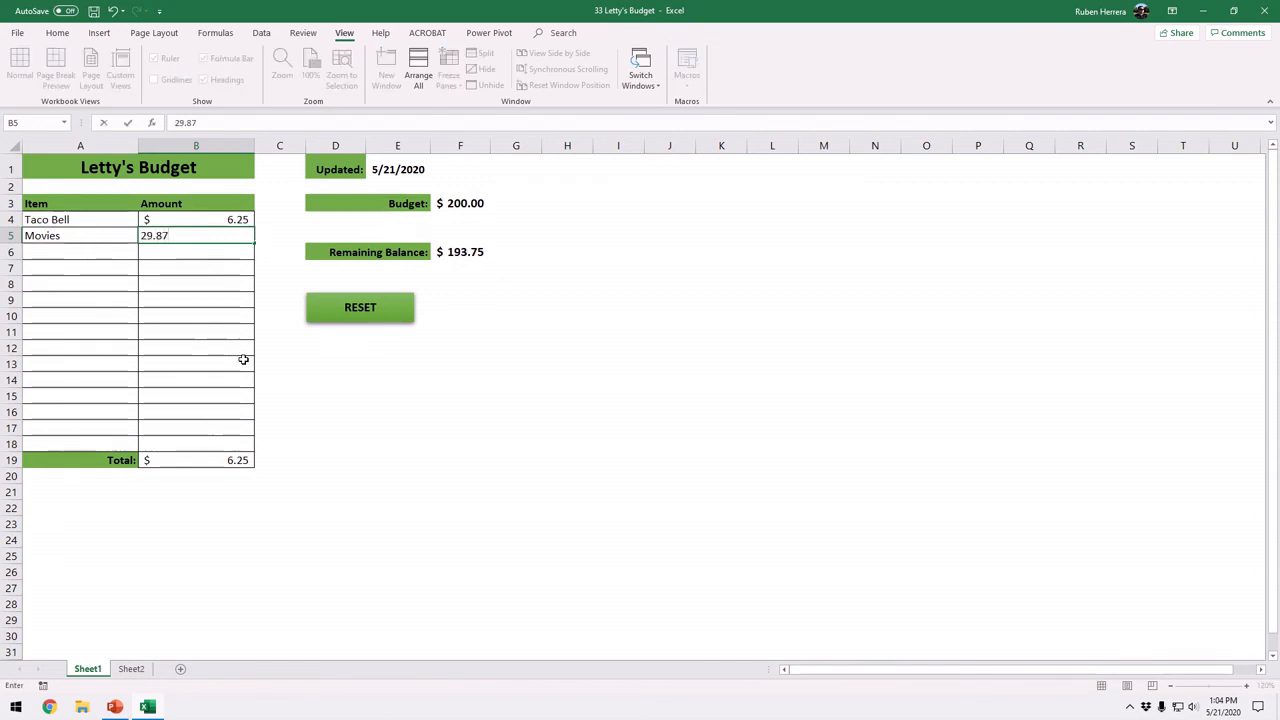
key(Return)
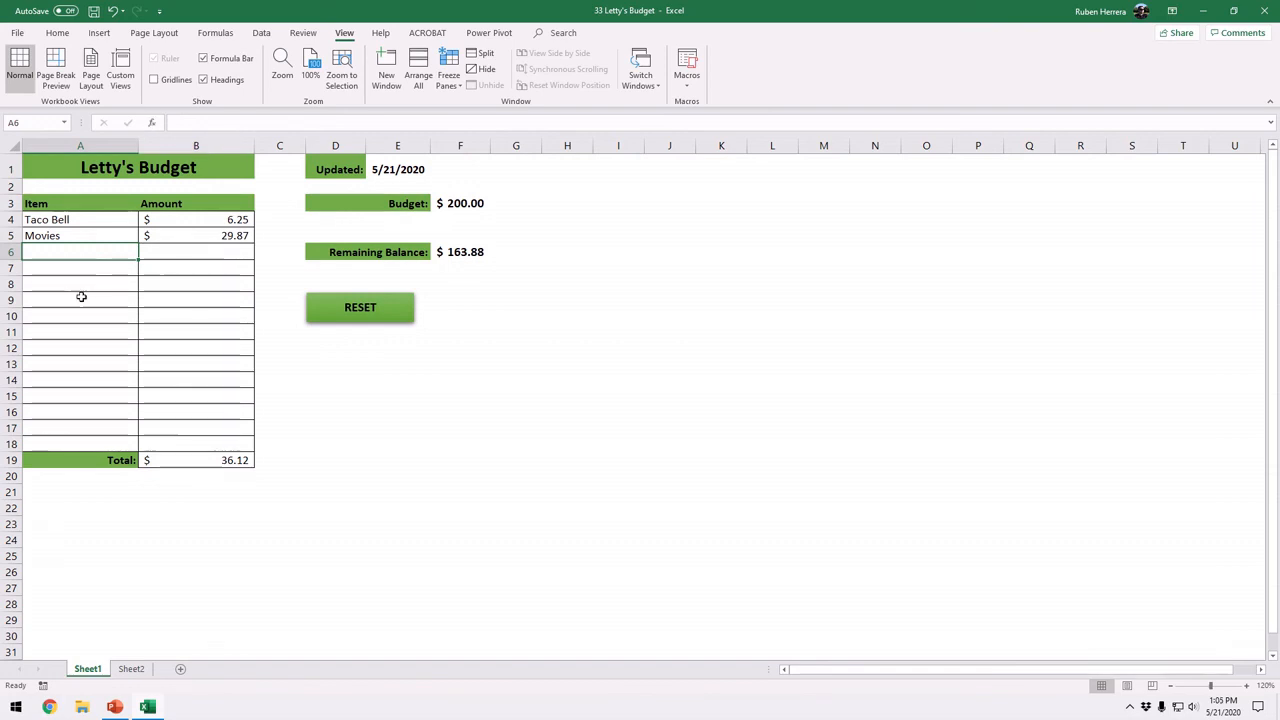
- Test the RESET button by running its assigned macro on the budget entries
click(371, 314)
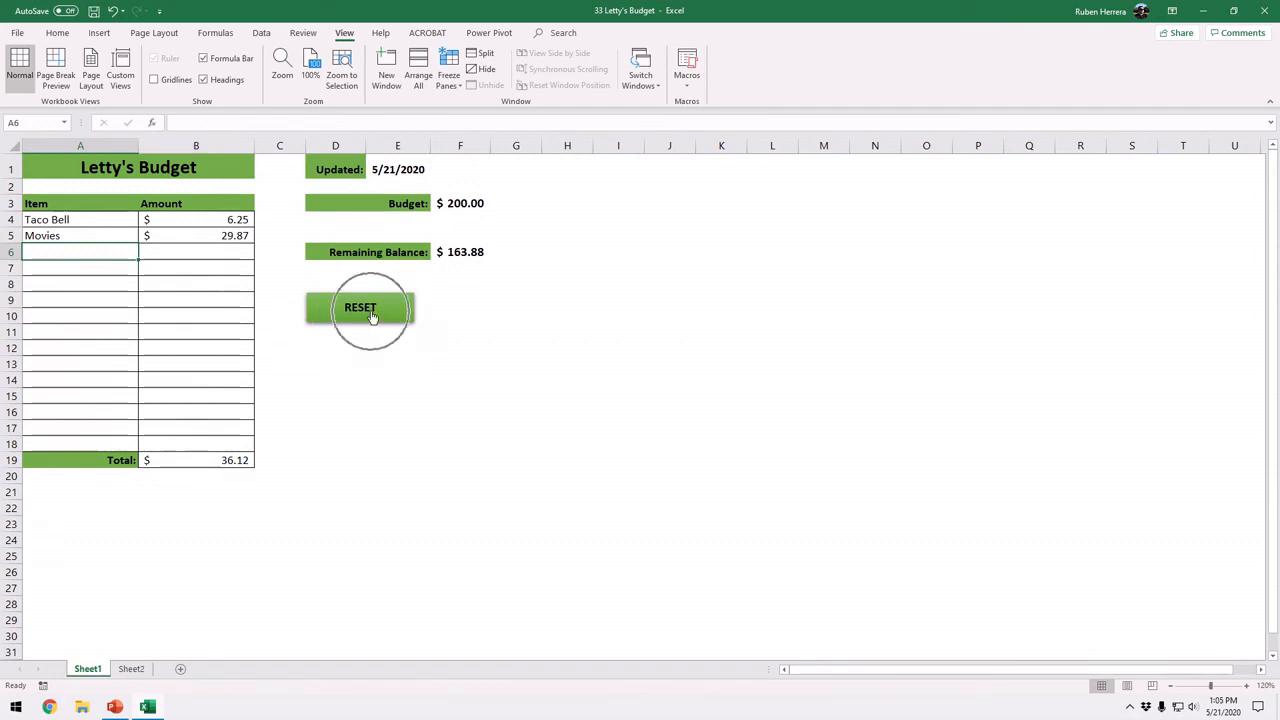